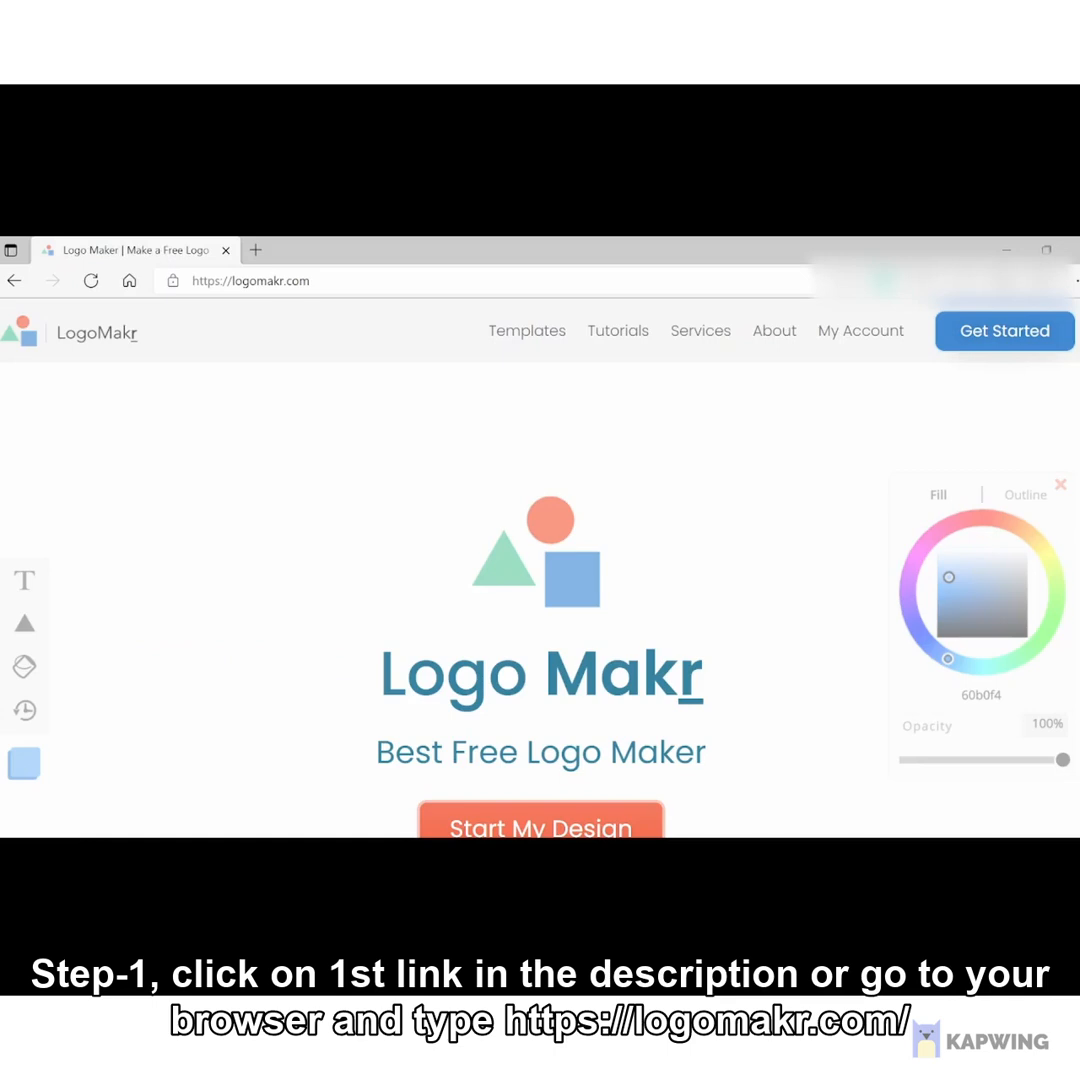
Open logomakr.com and start a new logo design
click(251, 281)
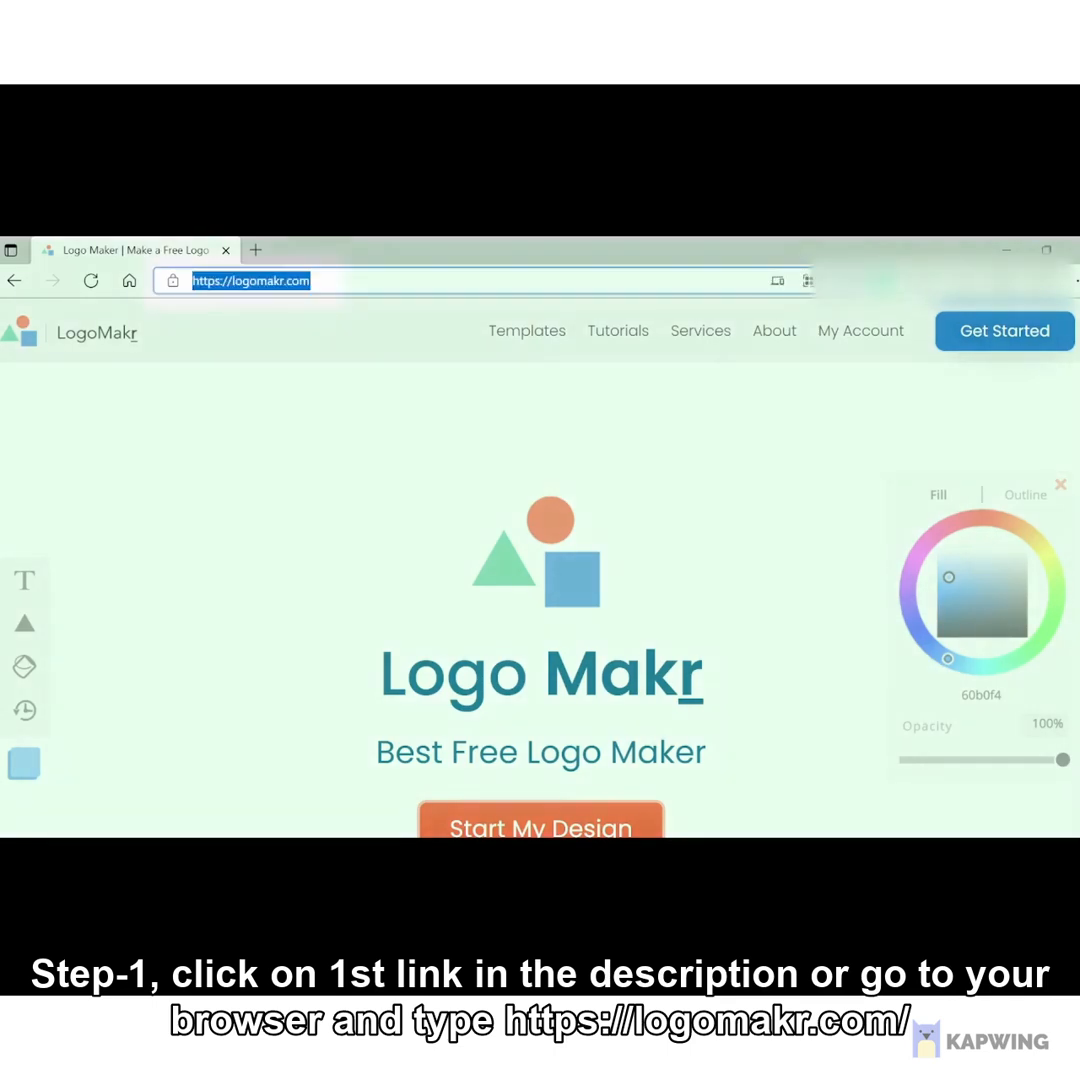
text(log)
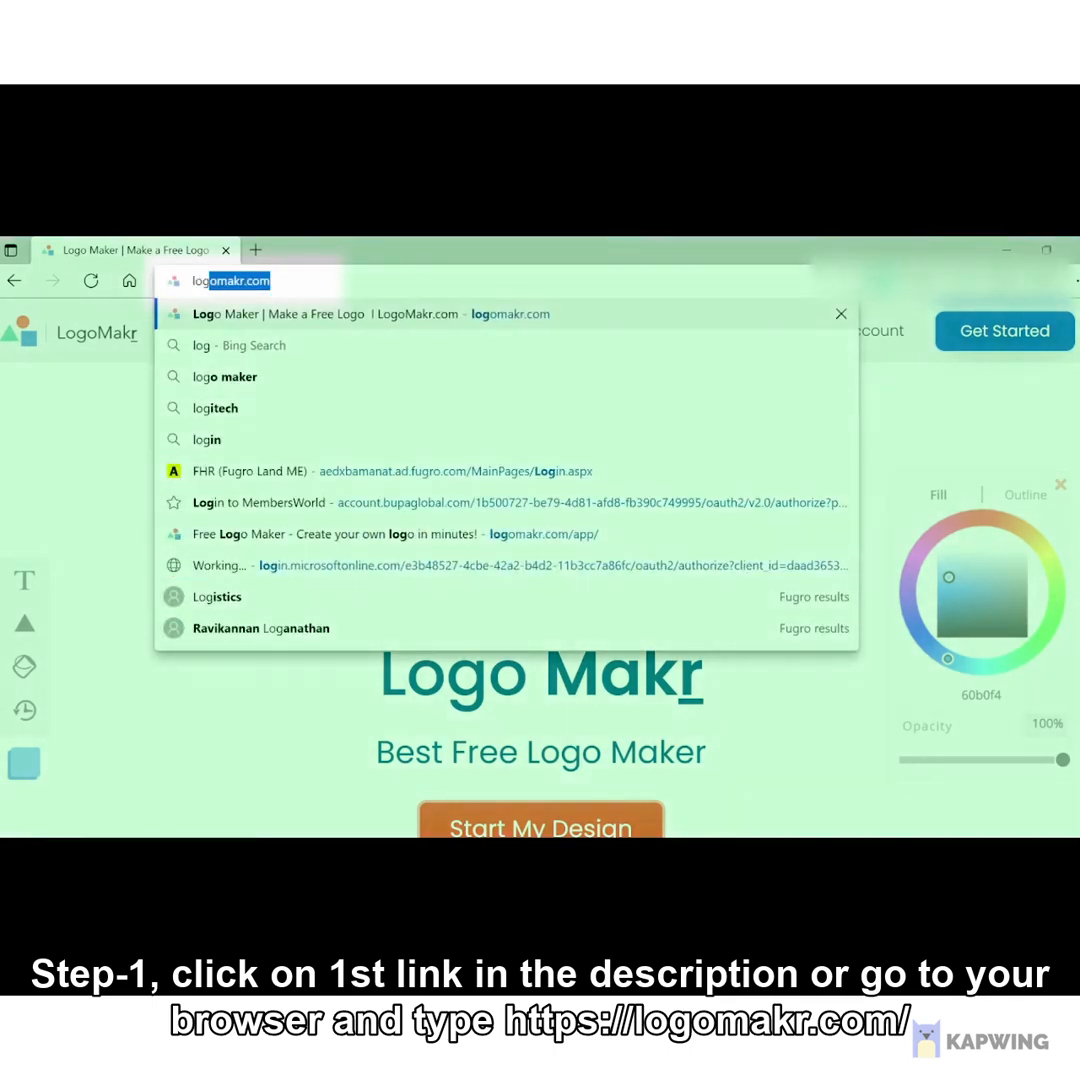
key(Return)
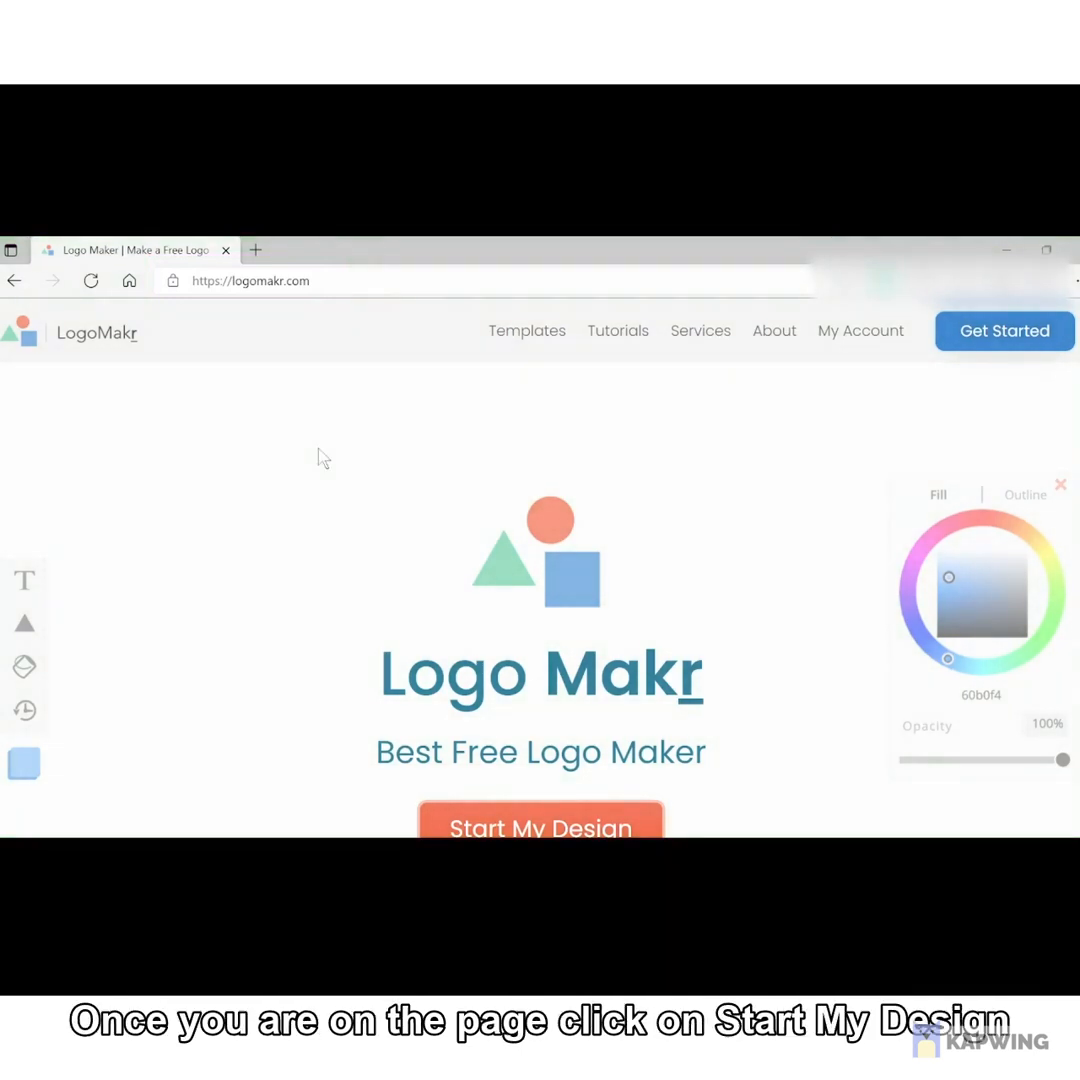
scroll(540, 600, down, 1)
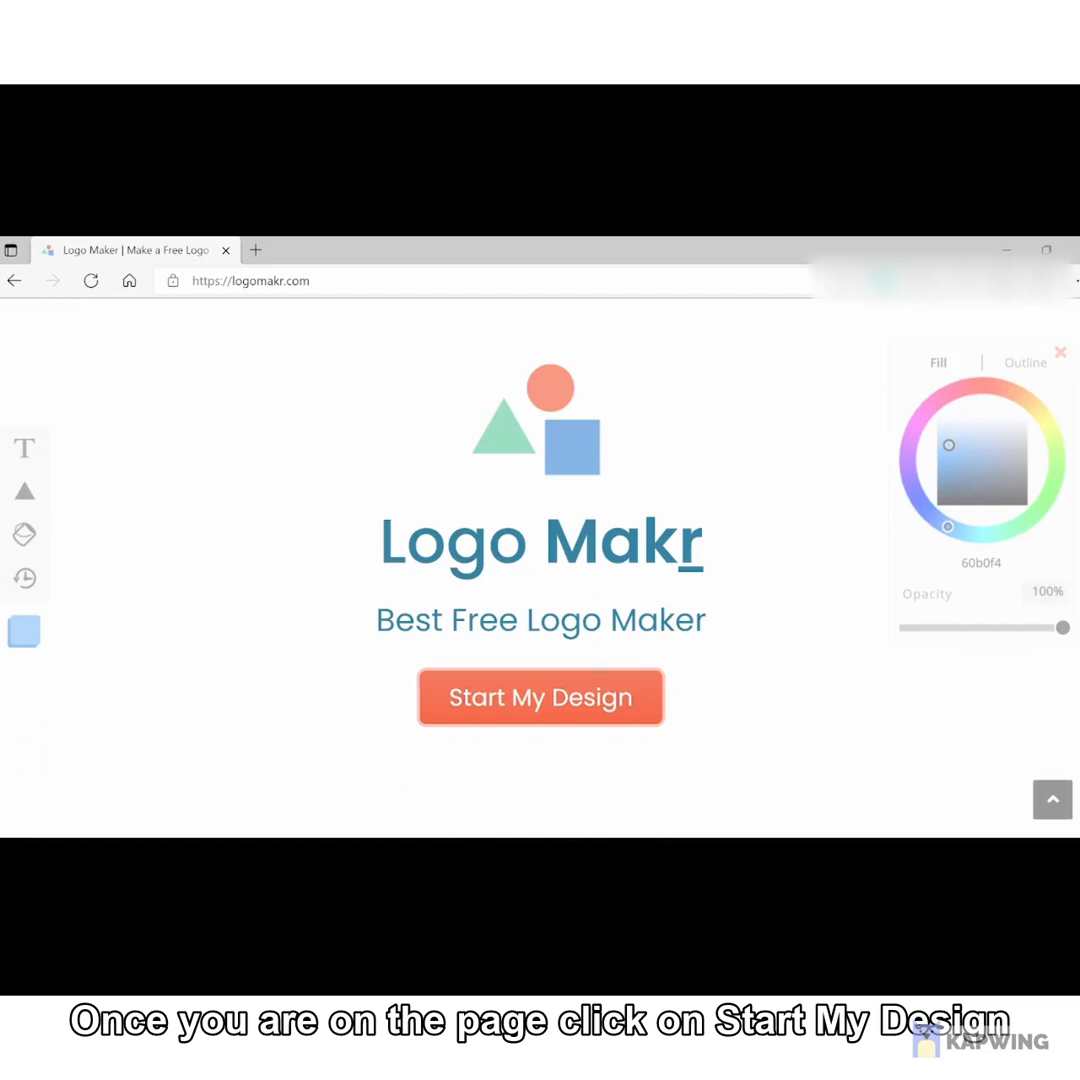
click(540, 705)
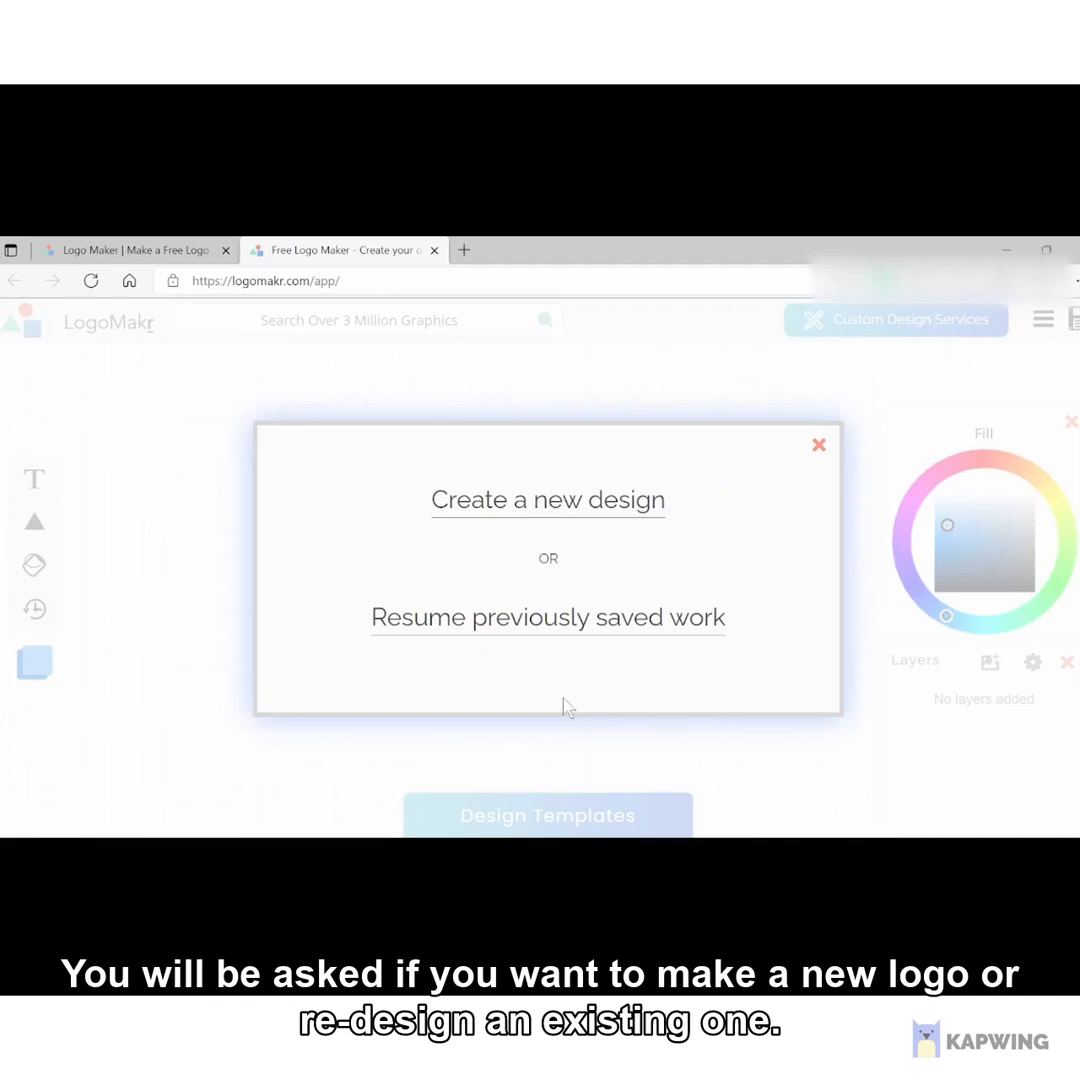
click(577, 527)
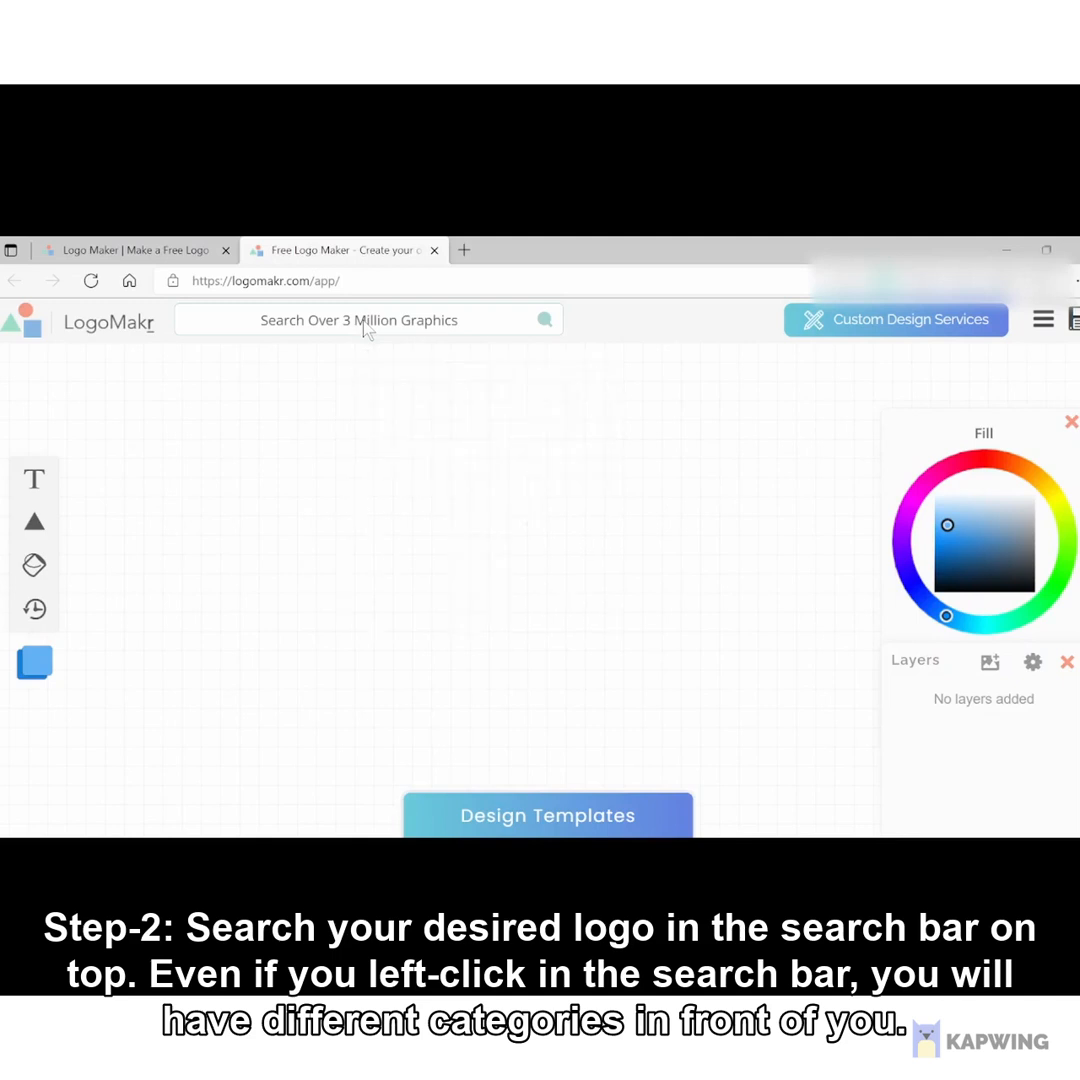
Search the graphics library for "bow tie" and add the solid black bow tie with the small round knot to the canvas
click(362, 322)
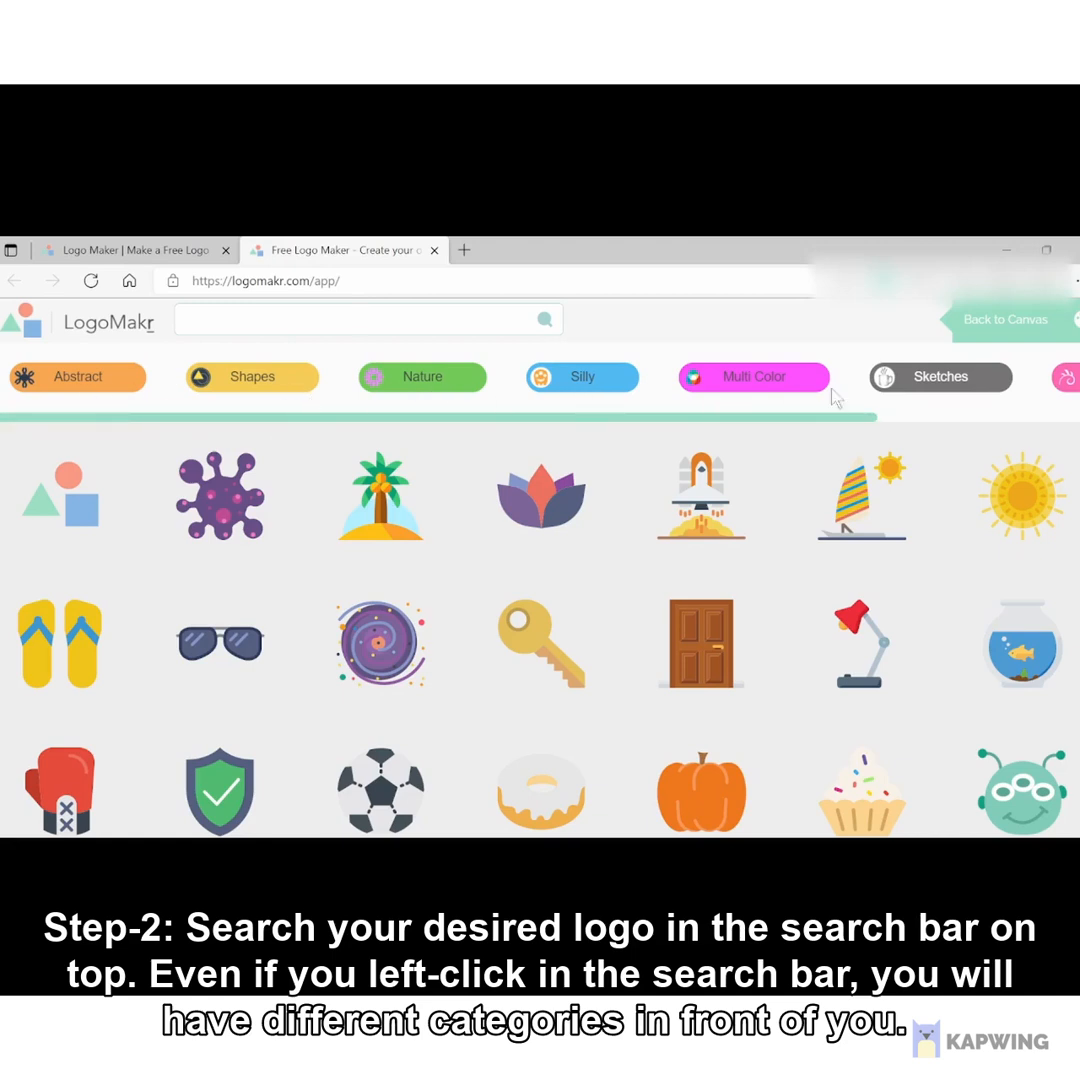
click(415, 384)
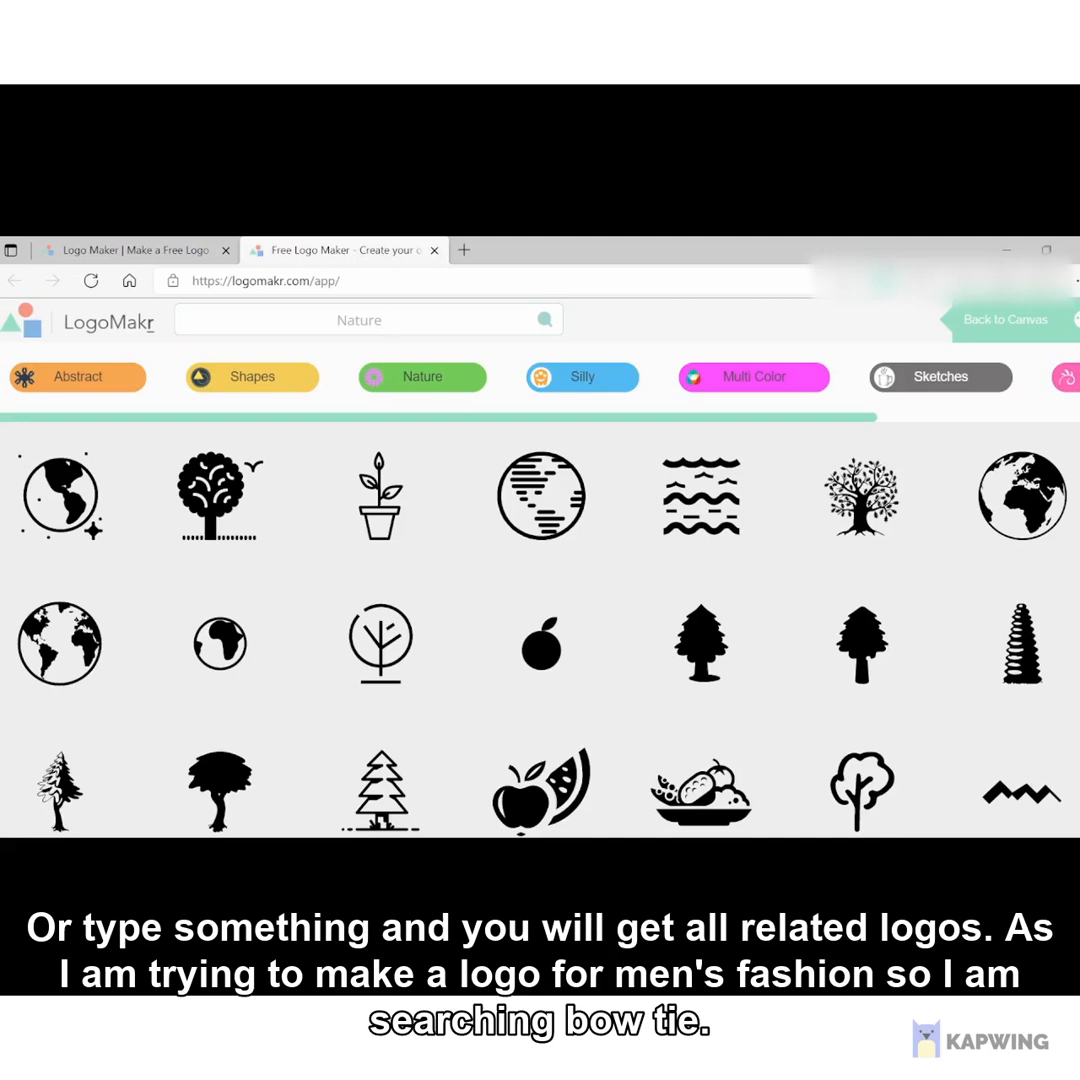
click(359, 320)
text(bow tie)
key(Return)
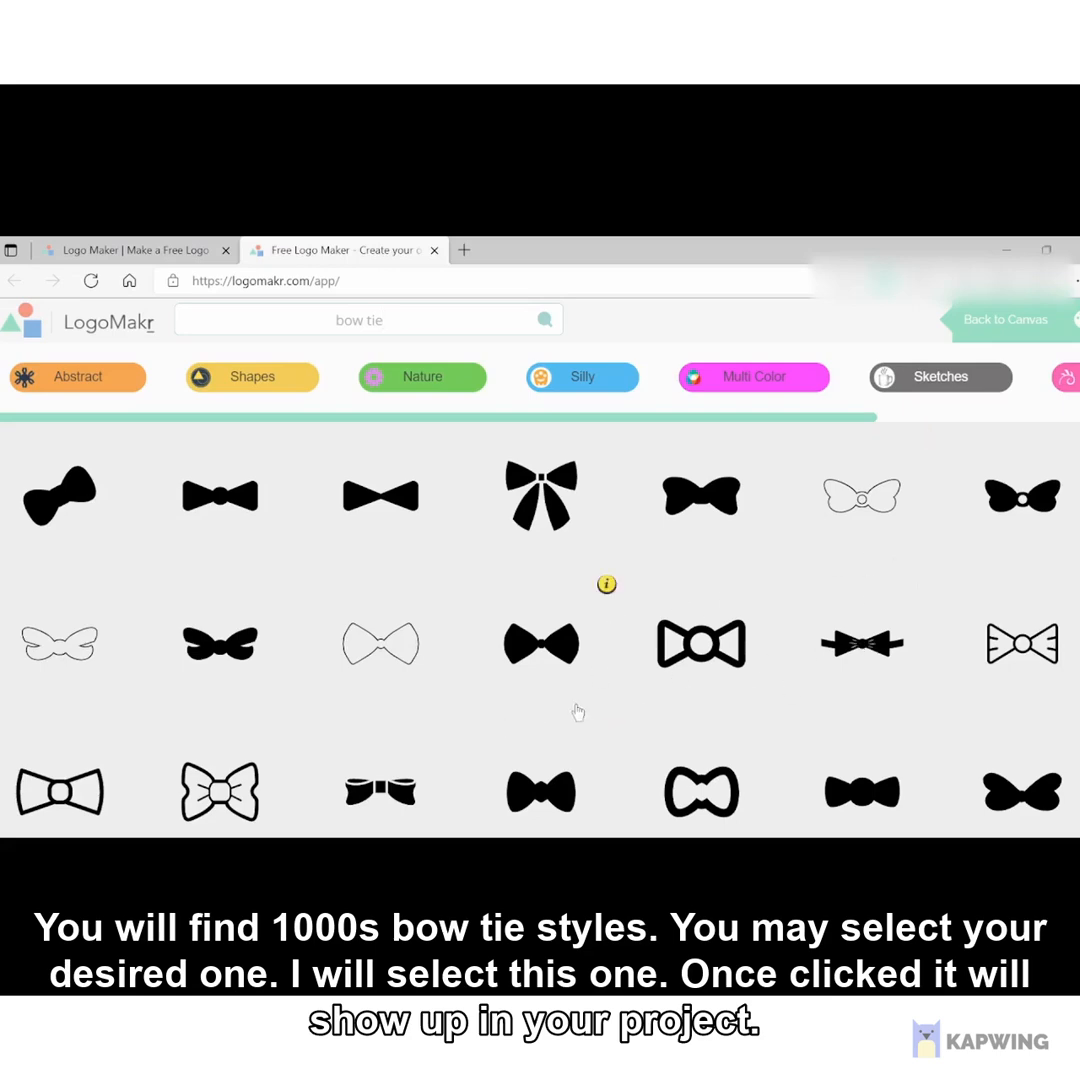
click(553, 650)
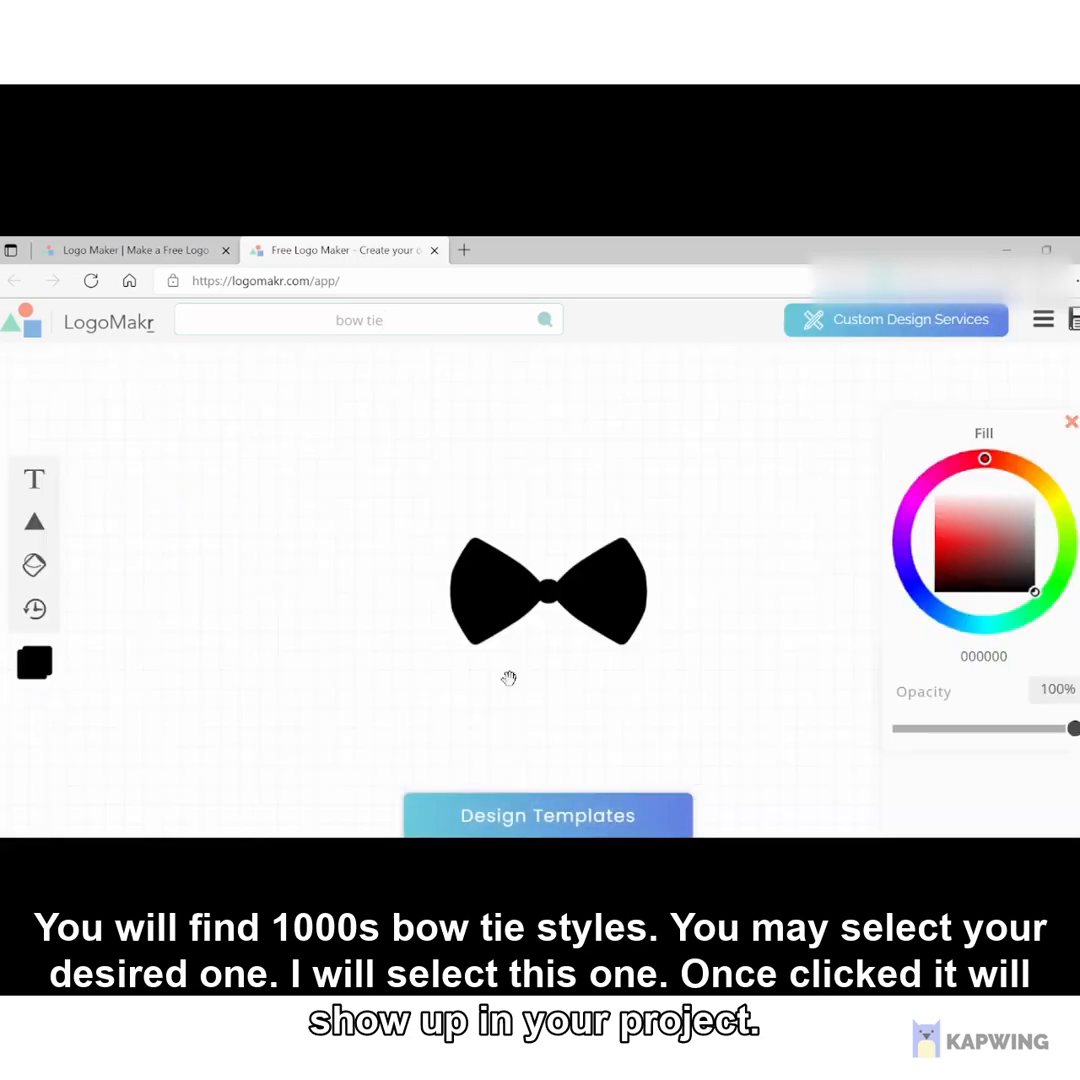
Shrink the bow tie and move it down and left of the canvas centre
click(527, 598)
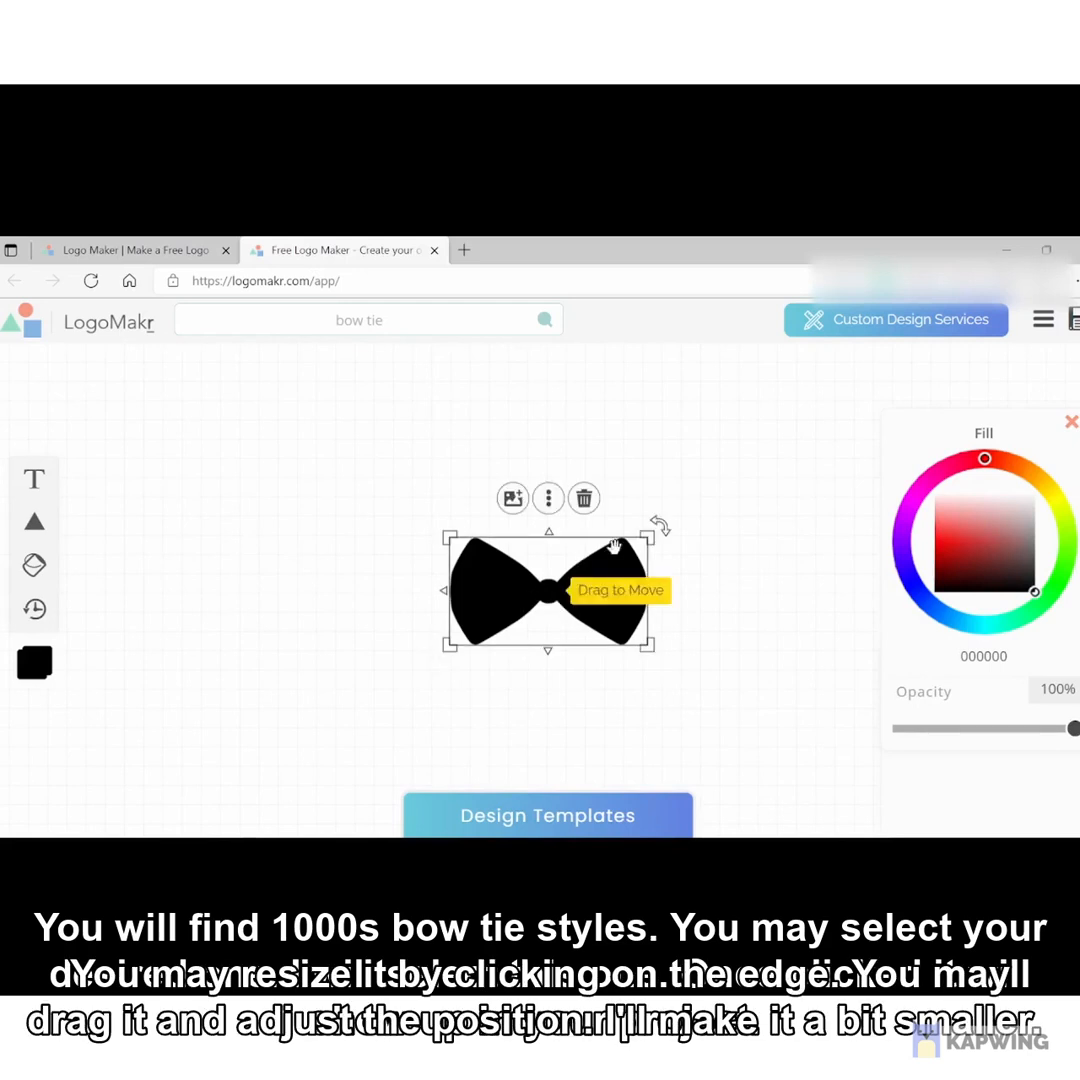
mouse_move(647, 537)
mouse_down()
mouse_move(762, 472)
mouse_move(645, 528)
mouse_move(655, 533)
mouse_up()
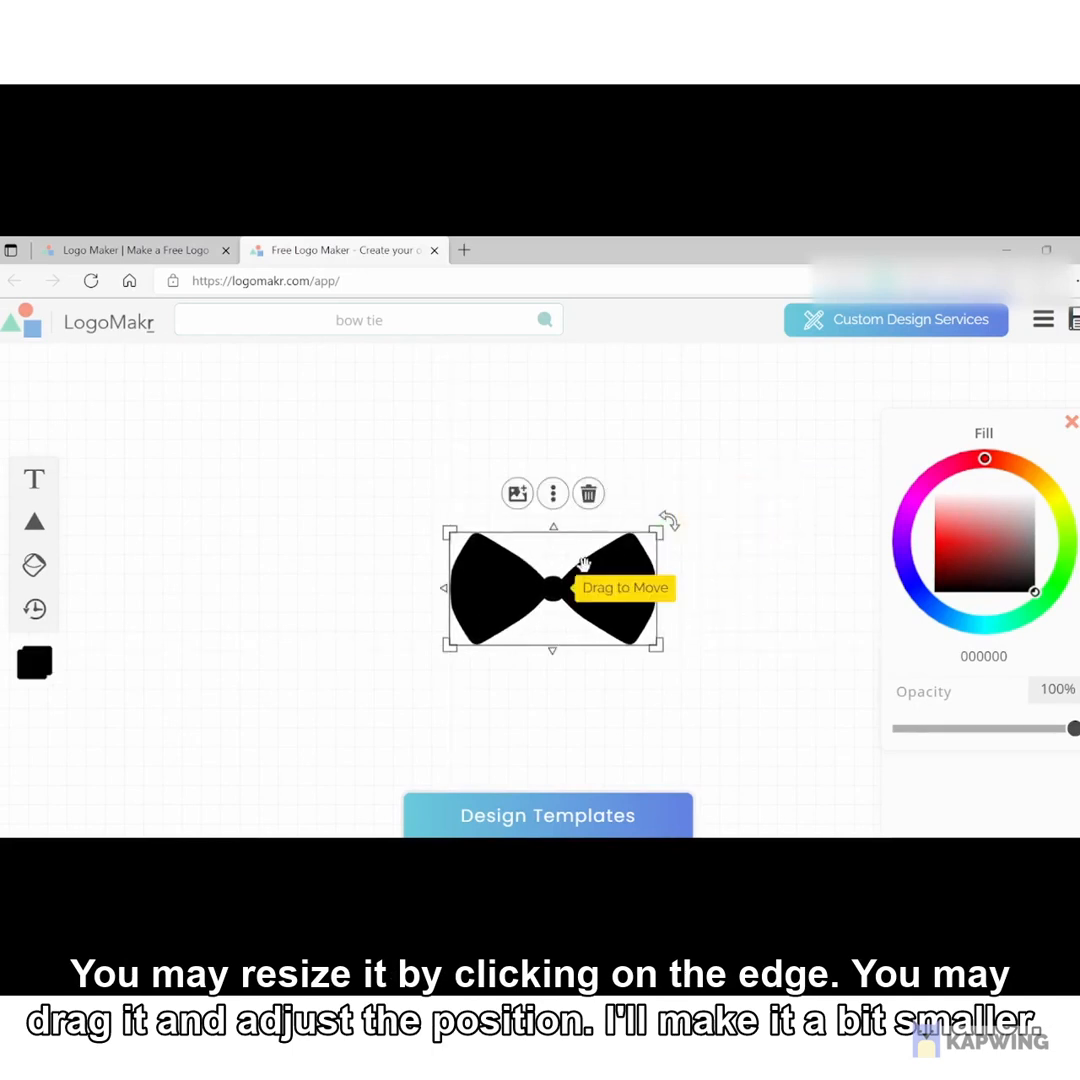
drag(543, 586, 505, 666)
drag(578, 592, 497, 652)
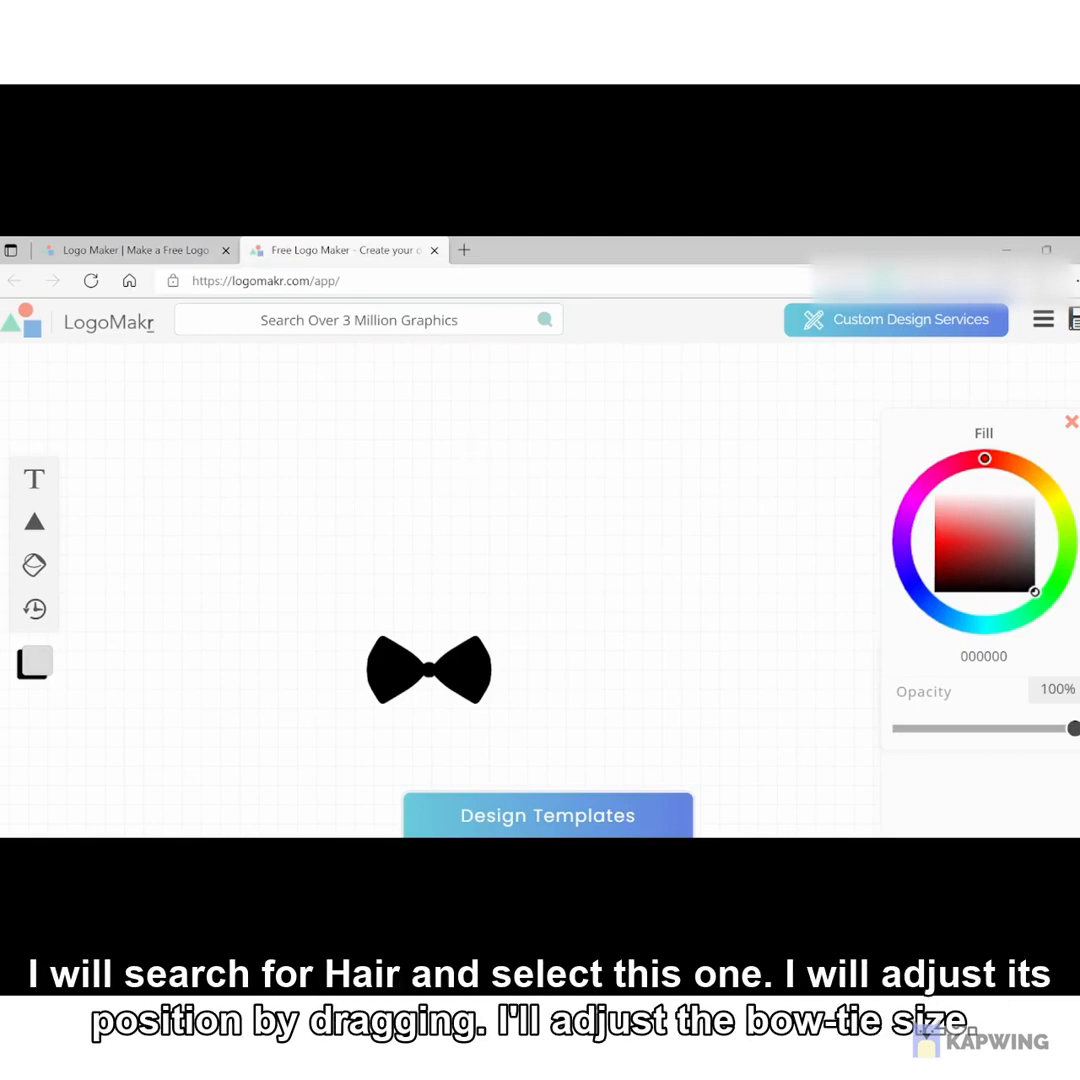
Search the graphics library for "hair" and add the solid black short men's hairstyle with sideburns
click(359, 320)
text(hair)
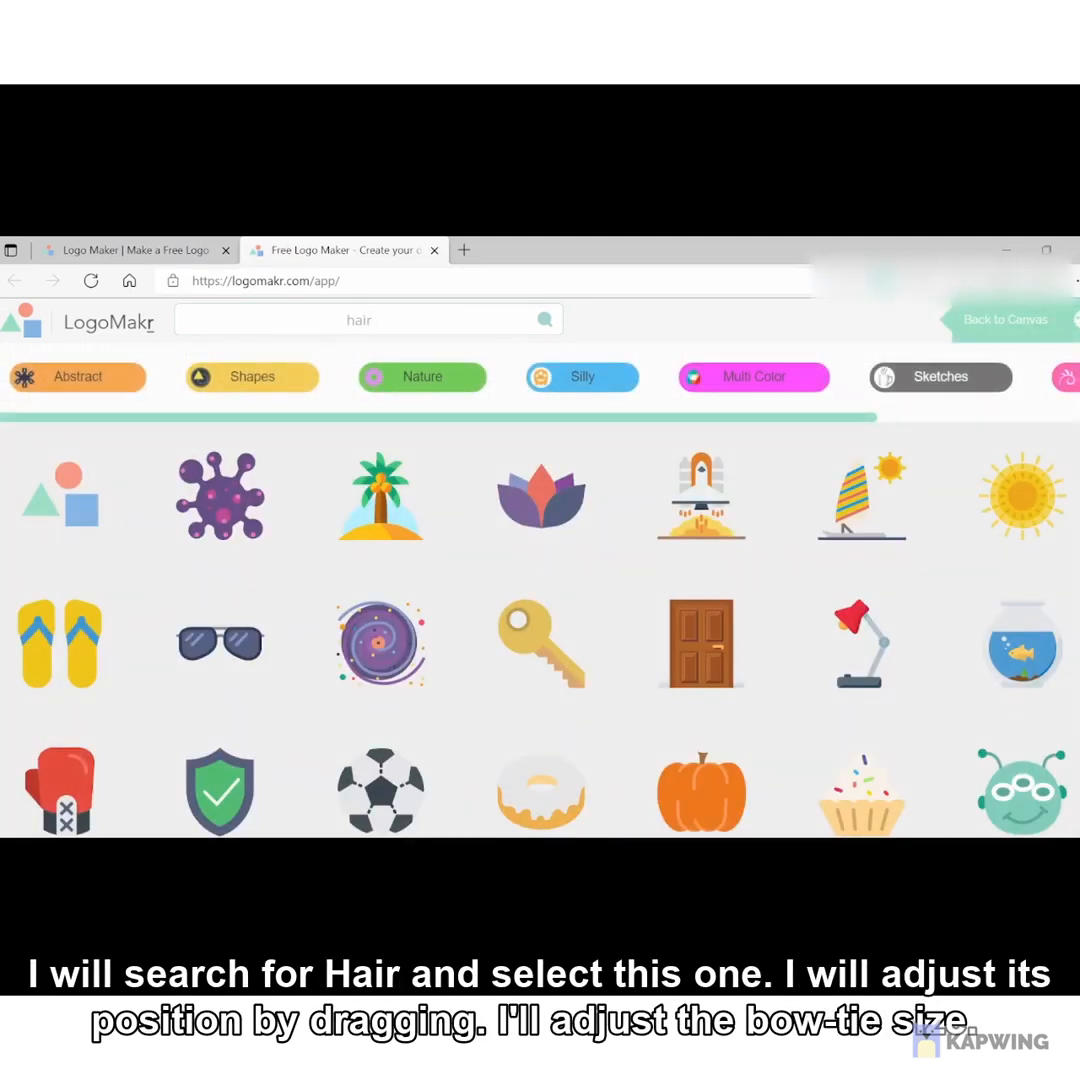
key(Return)
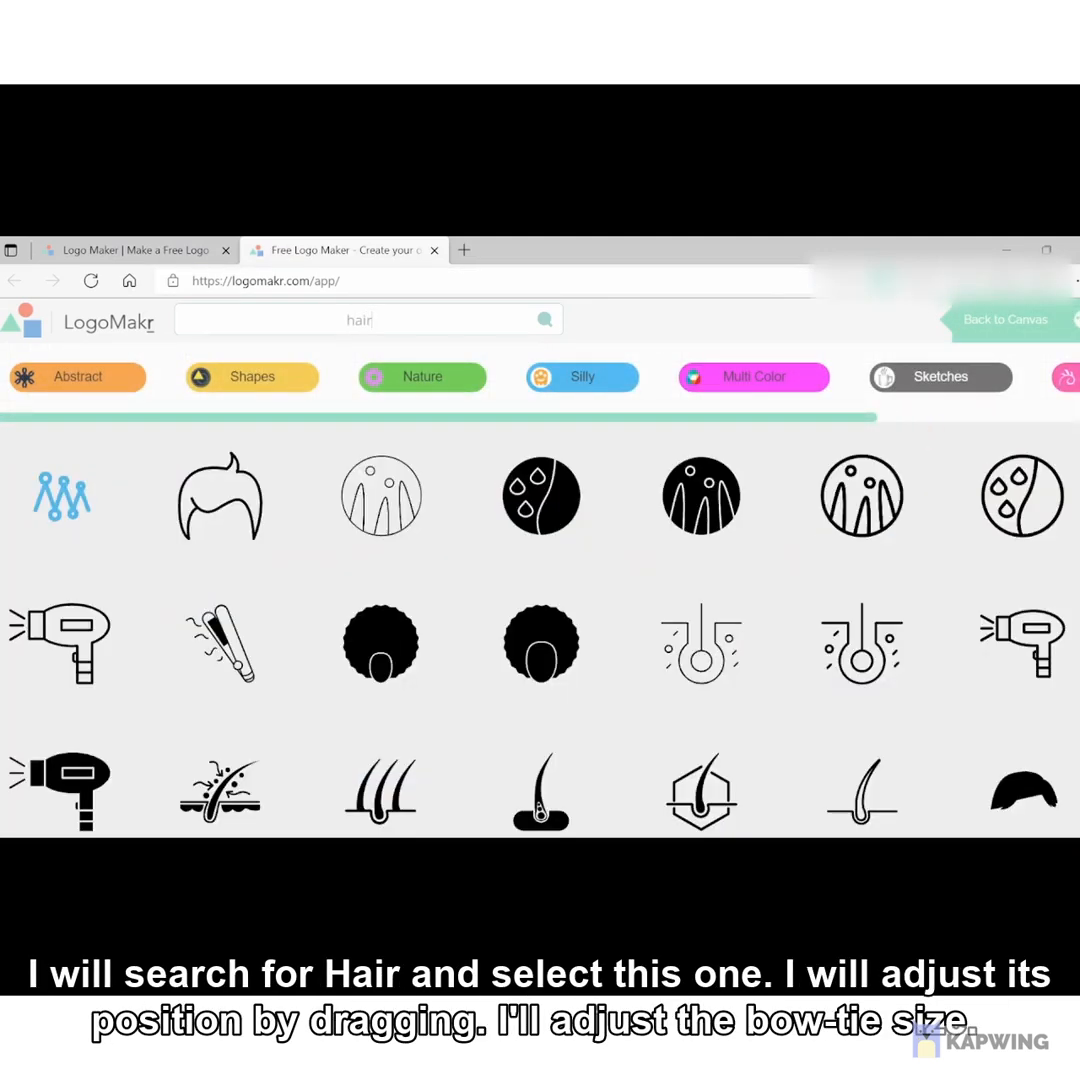
scroll(540, 630, down, 8)
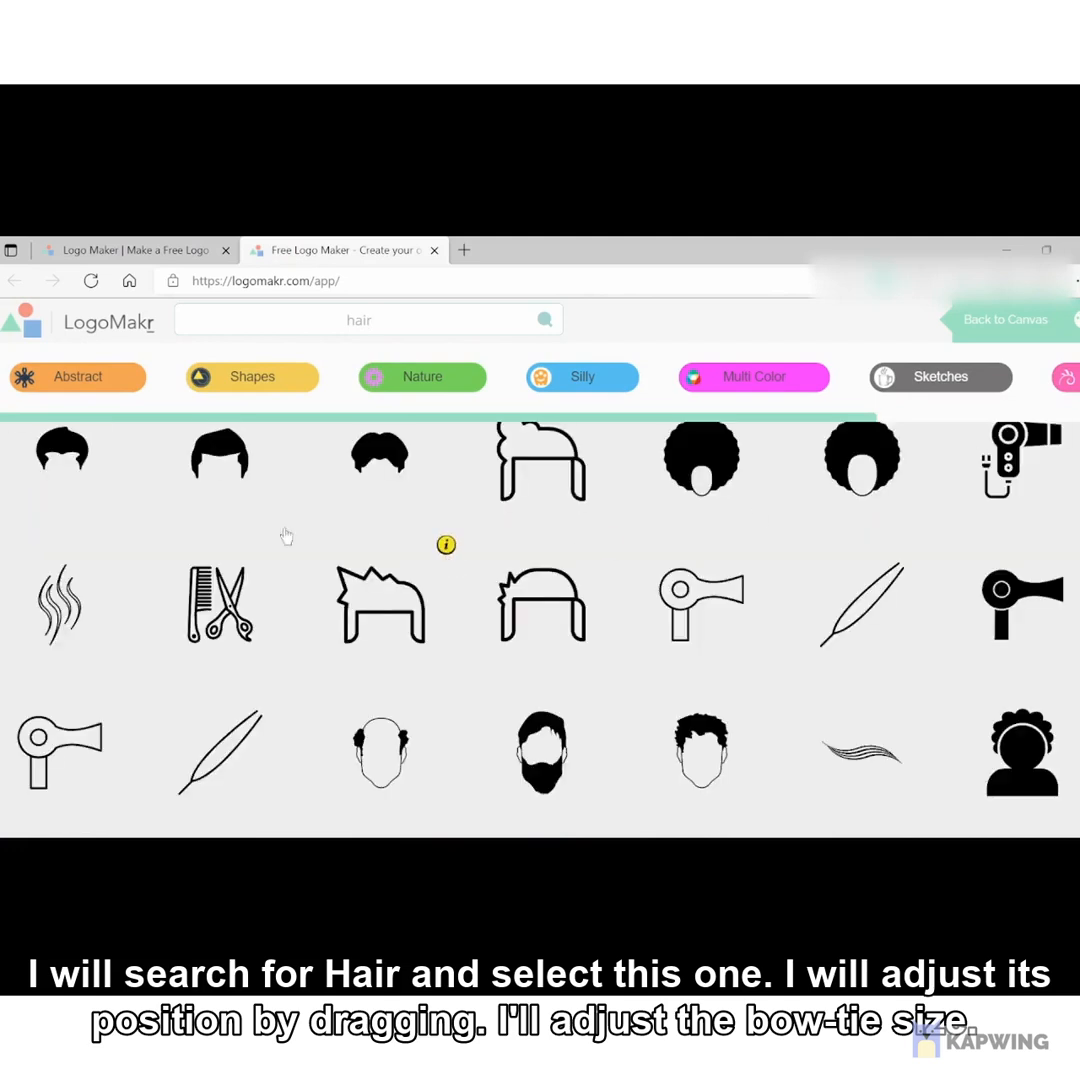
click(238, 466)
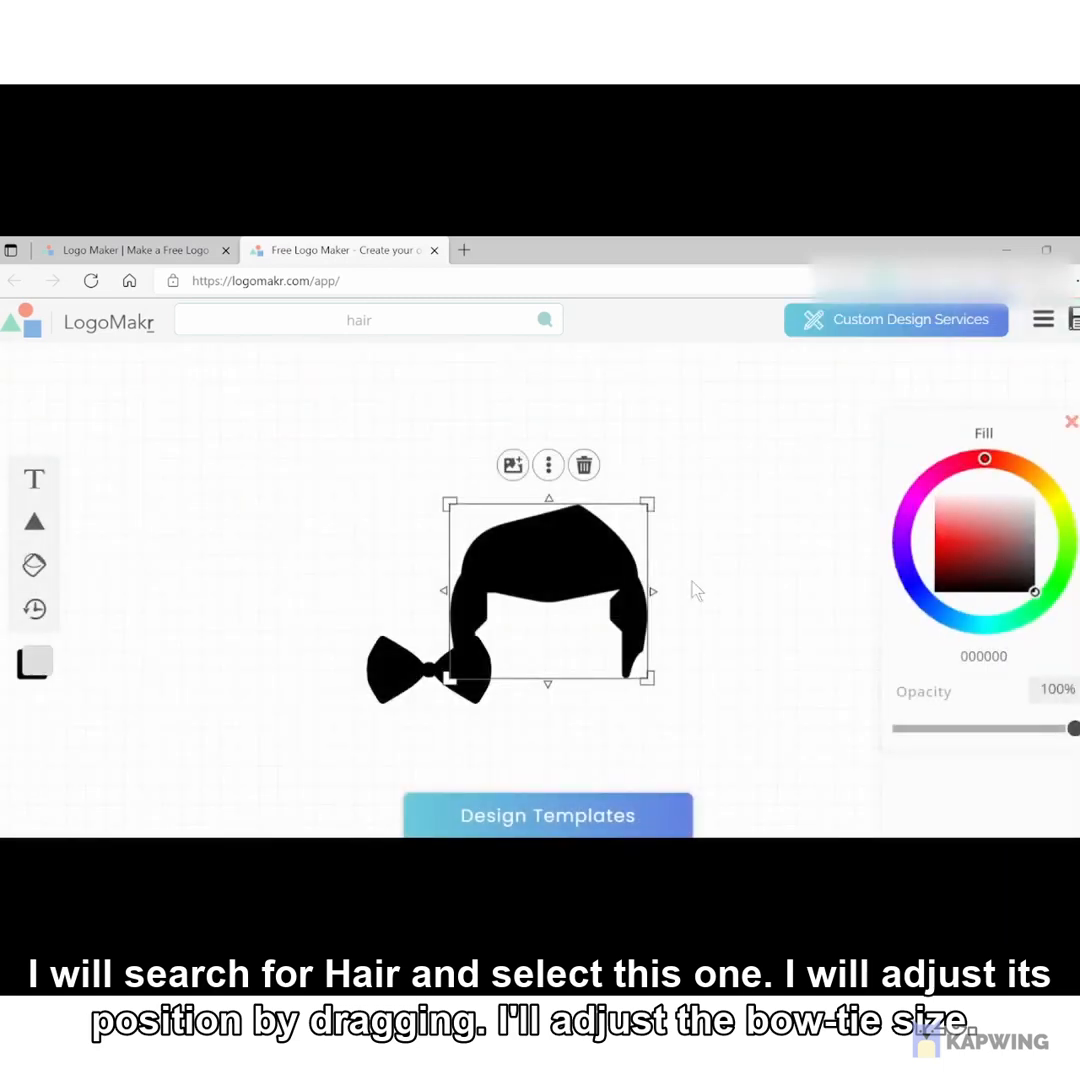
Position the hair graphic centred above the bow tie and enlarge the bow tie beneath it, leaving a gap between them
drag(592, 564, 473, 421)
drag(472, 427, 472, 445)
click(462, 683)
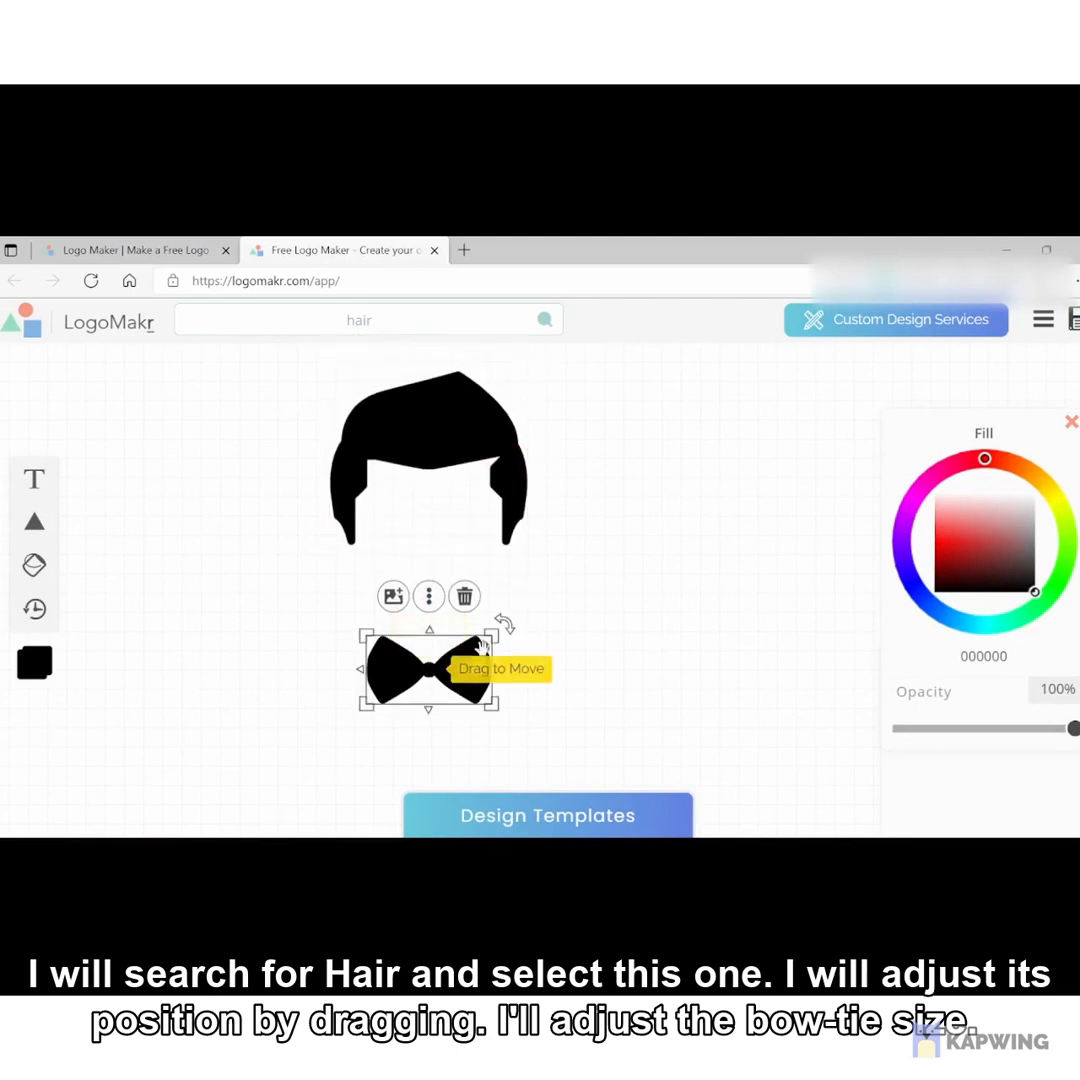
drag(495, 631, 478, 683)
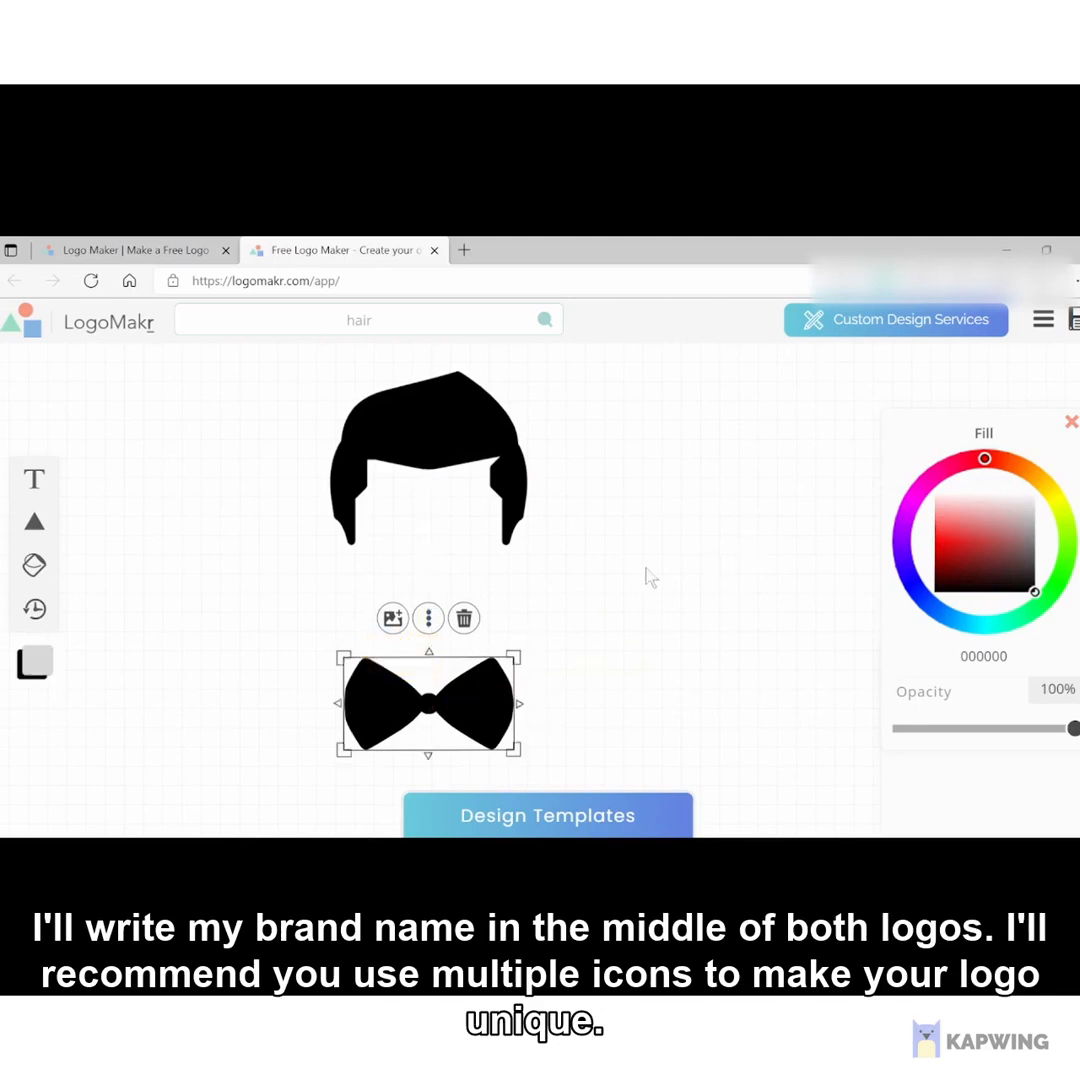
click(597, 601)
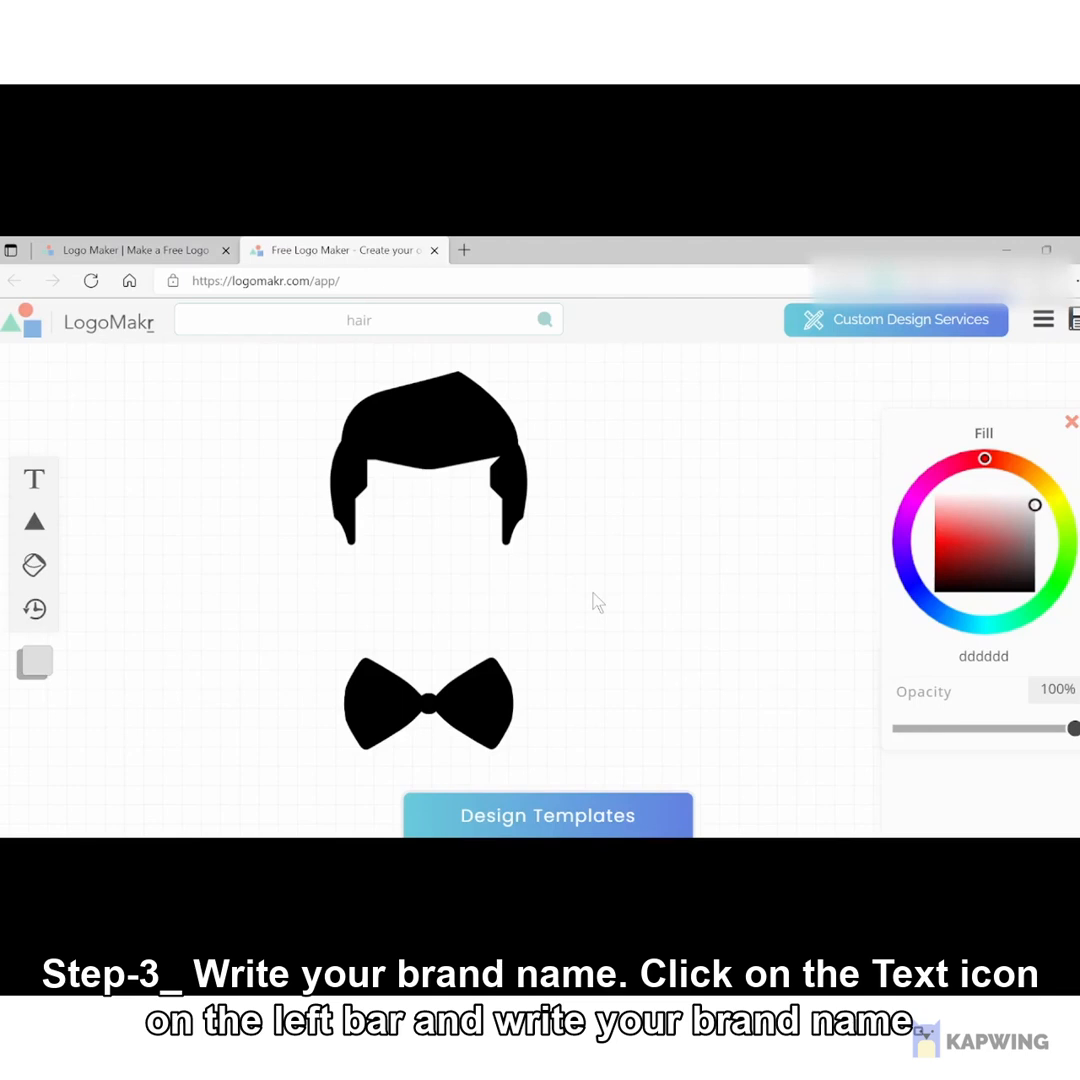
Add the text "JIN Fashion" and fit it, slightly enlarged, centred between the hair and the bow tie
mouse_move(34, 488)
click(34, 480)
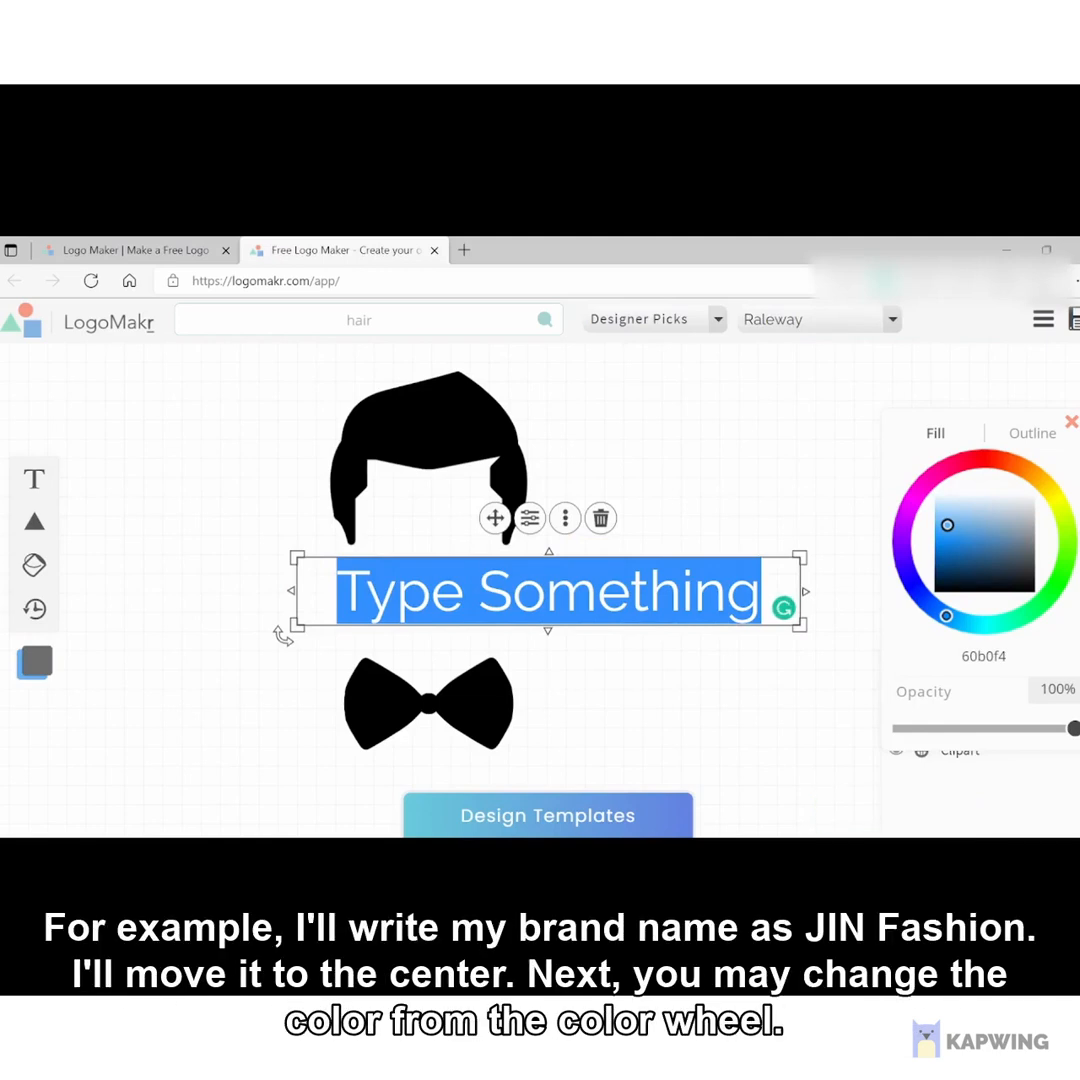
text(JIN )
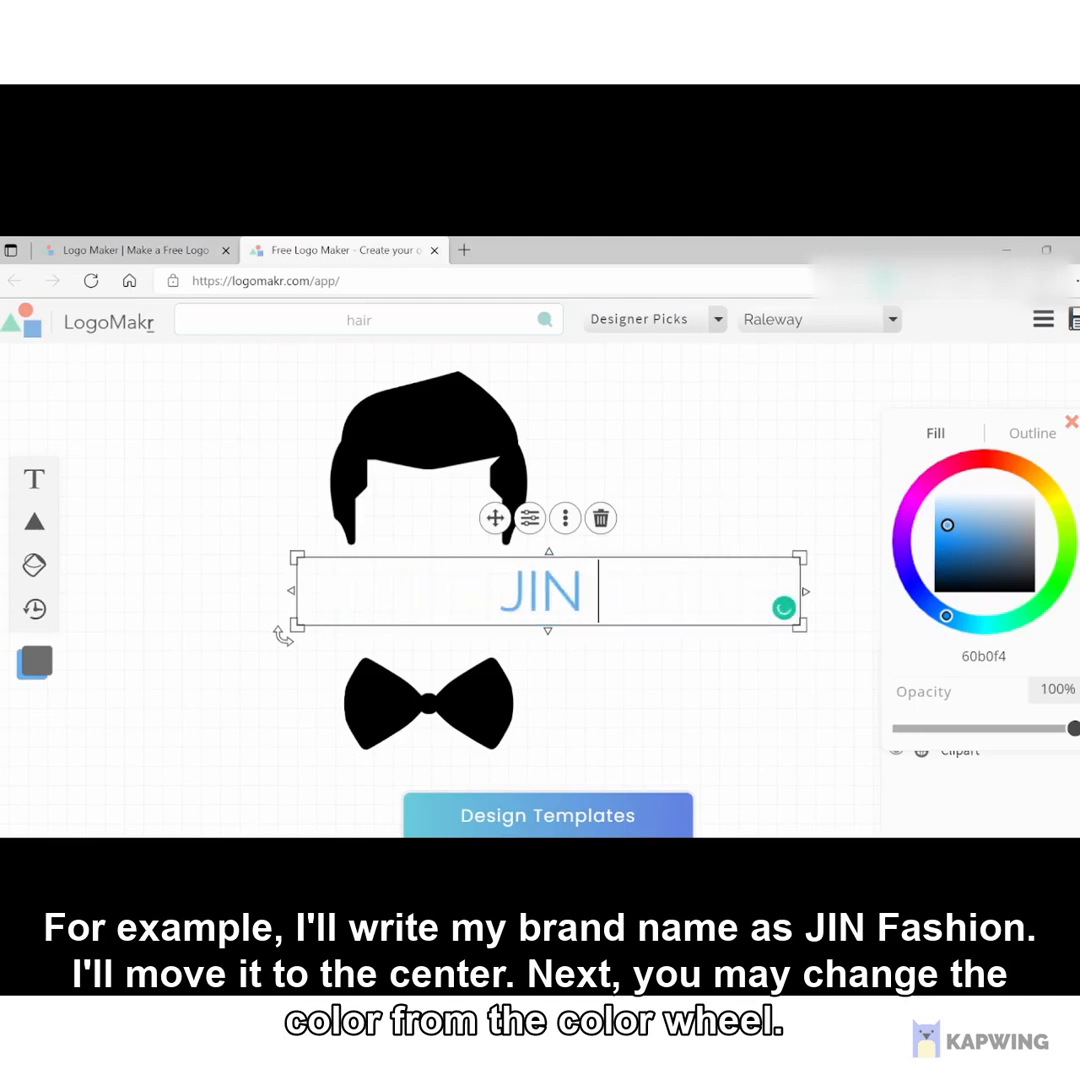
text(Fashio)
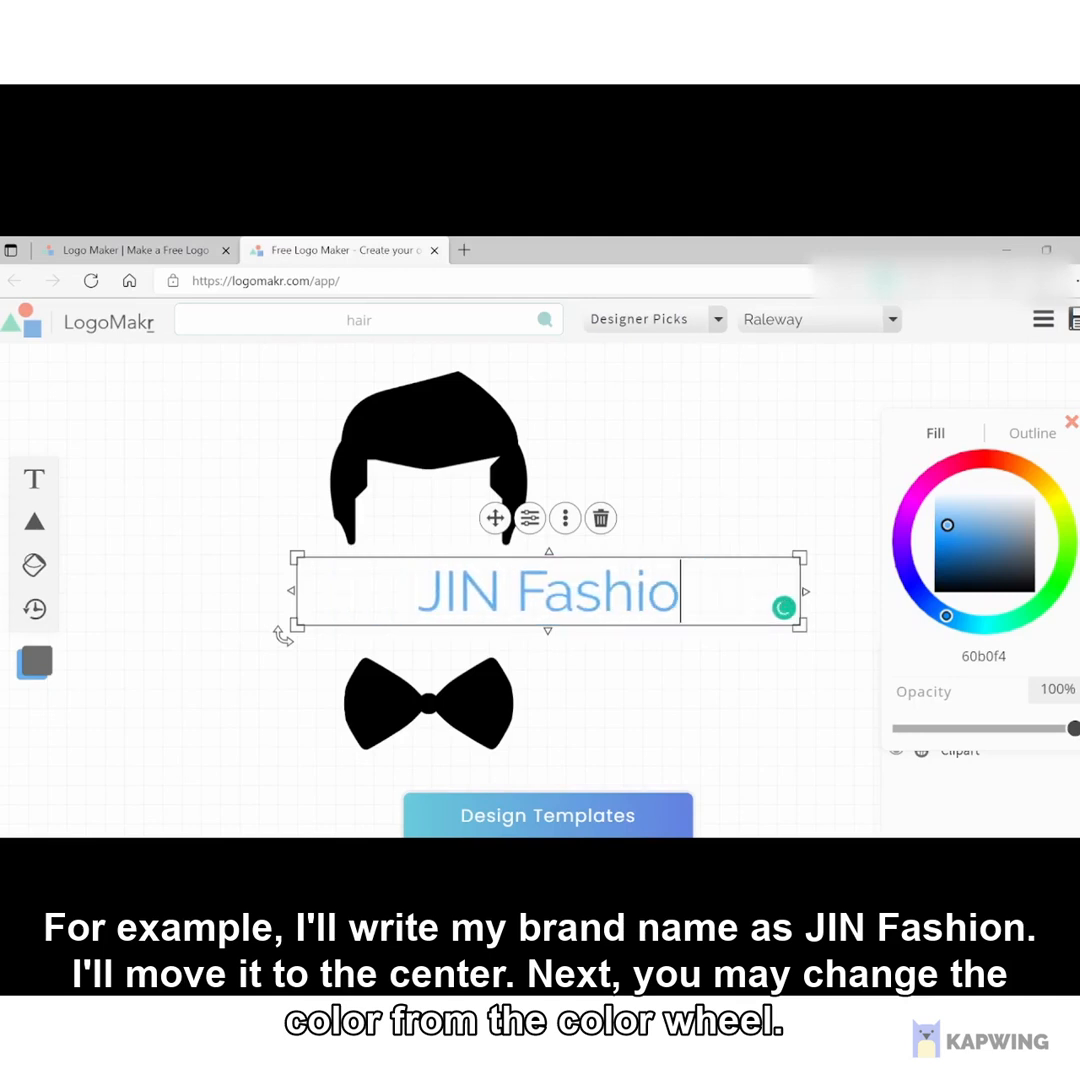
text(n)
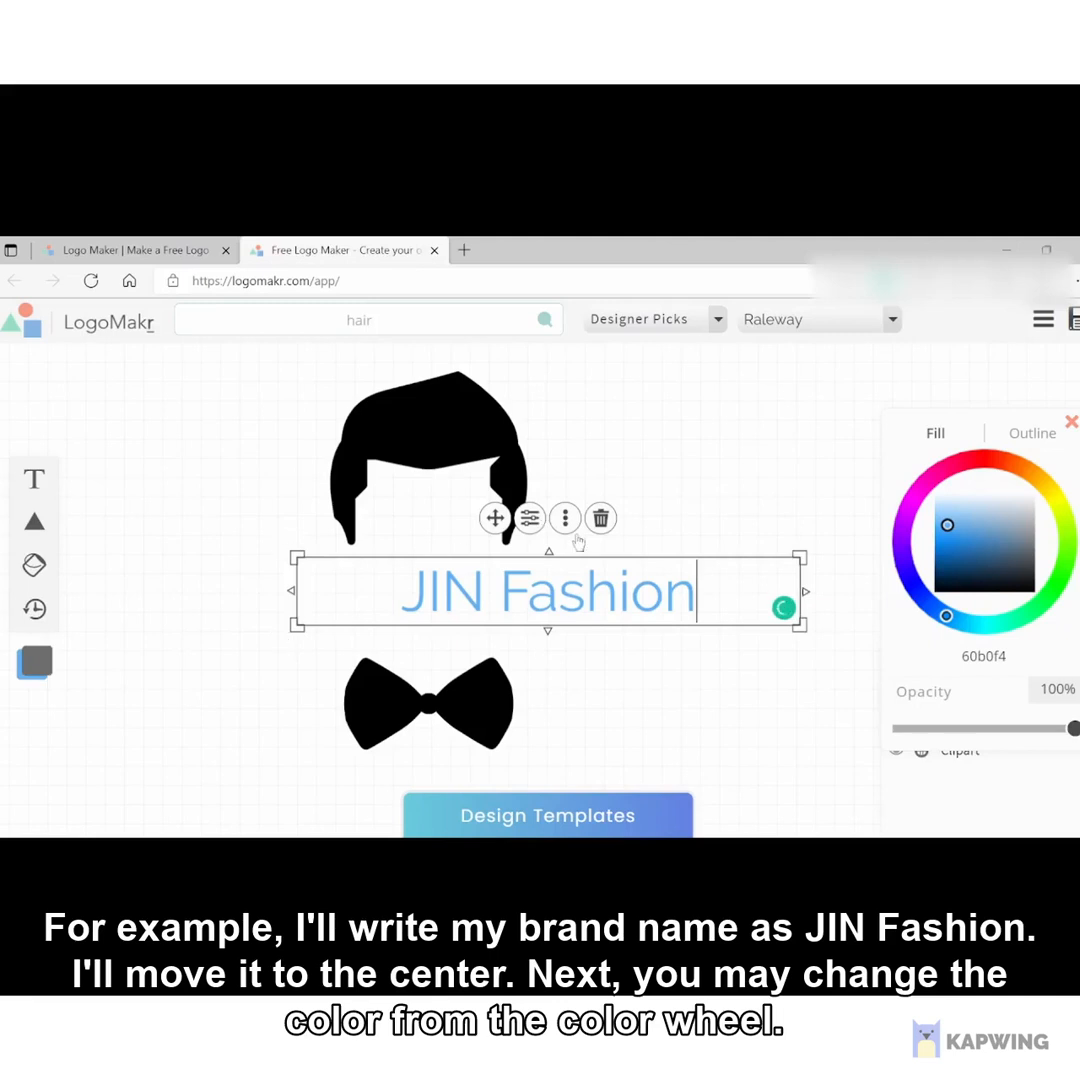
drag(731, 591, 659, 583)
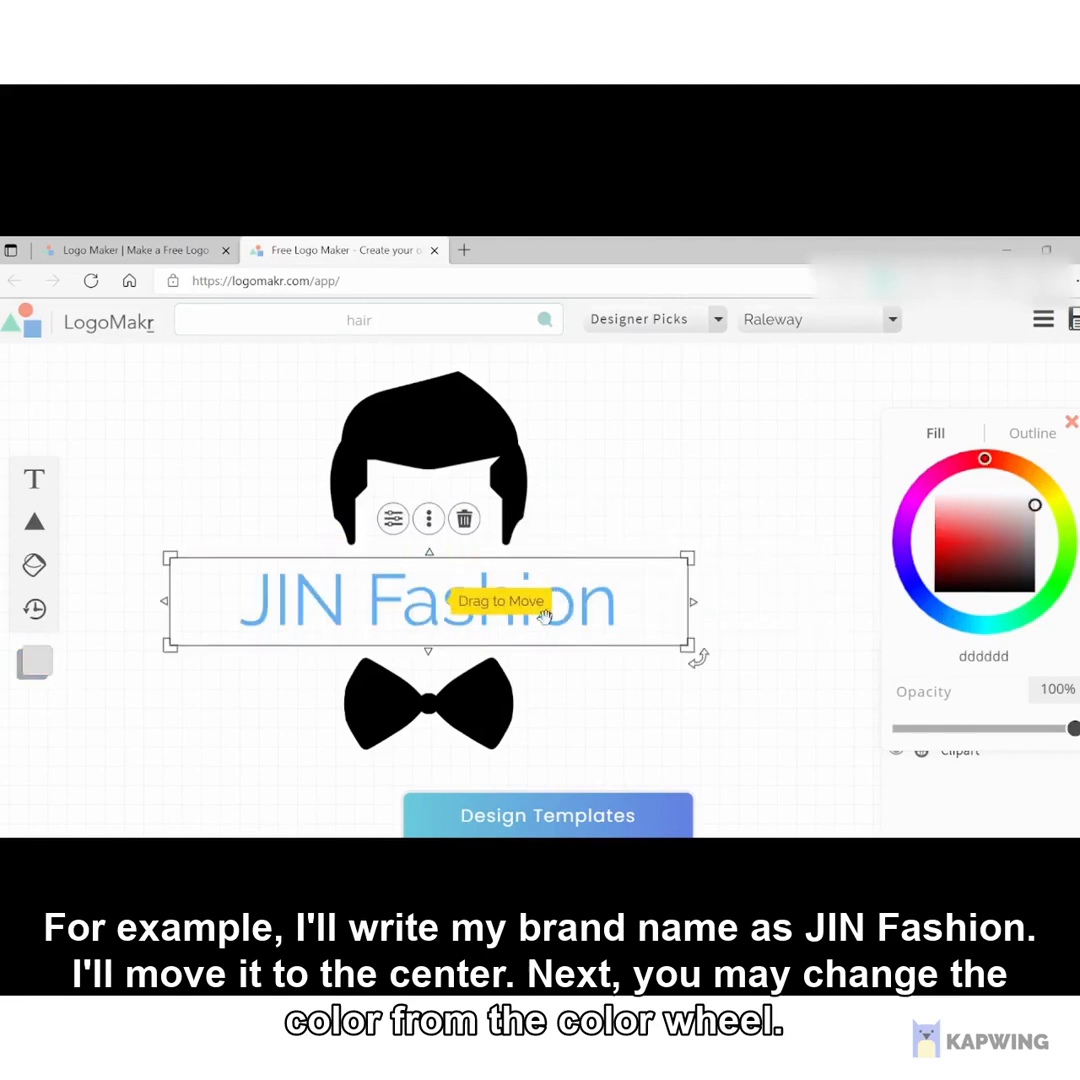
Change the fill colour of the JIN Fashion text to near-black 280b0b
click(581, 614)
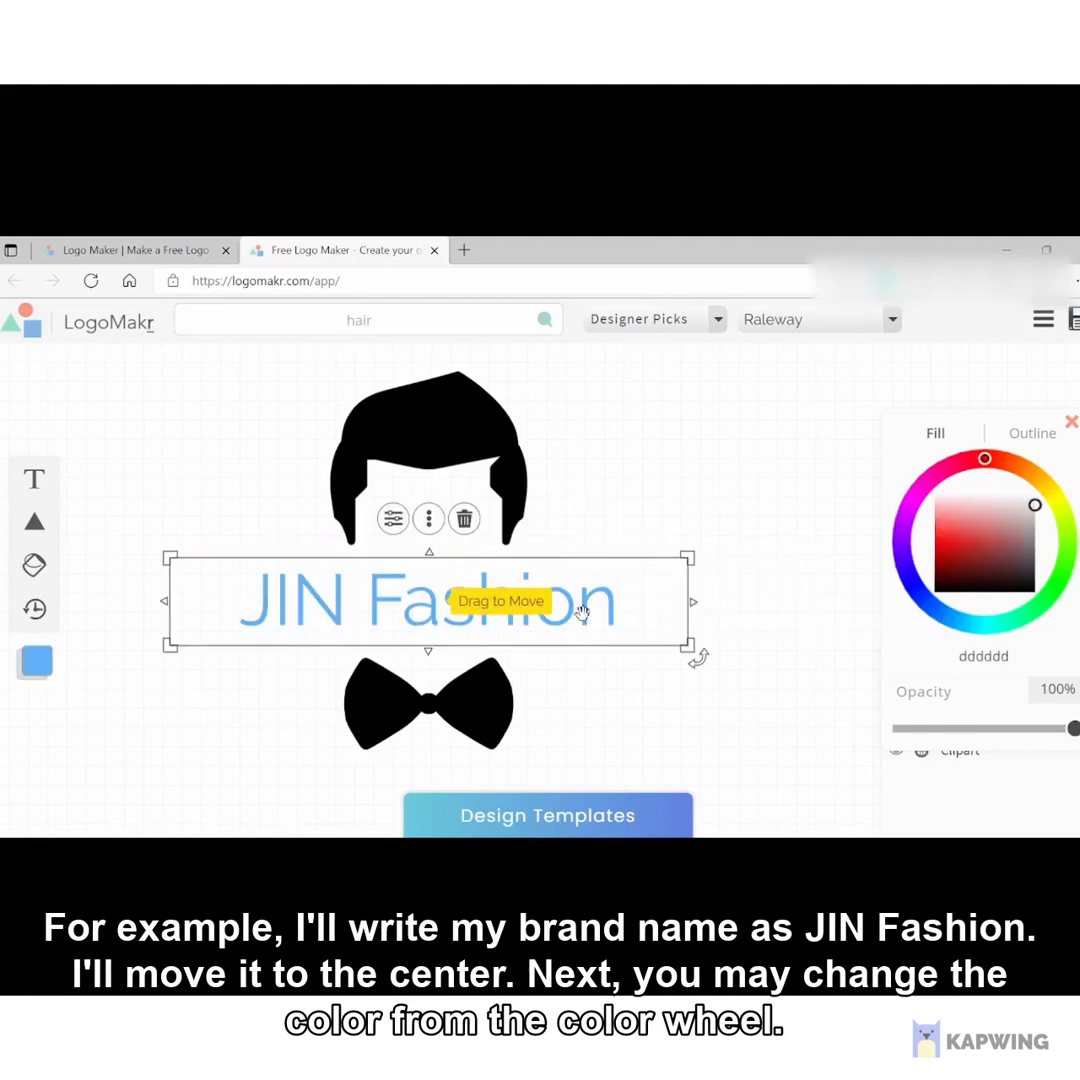
double_click(581, 614)
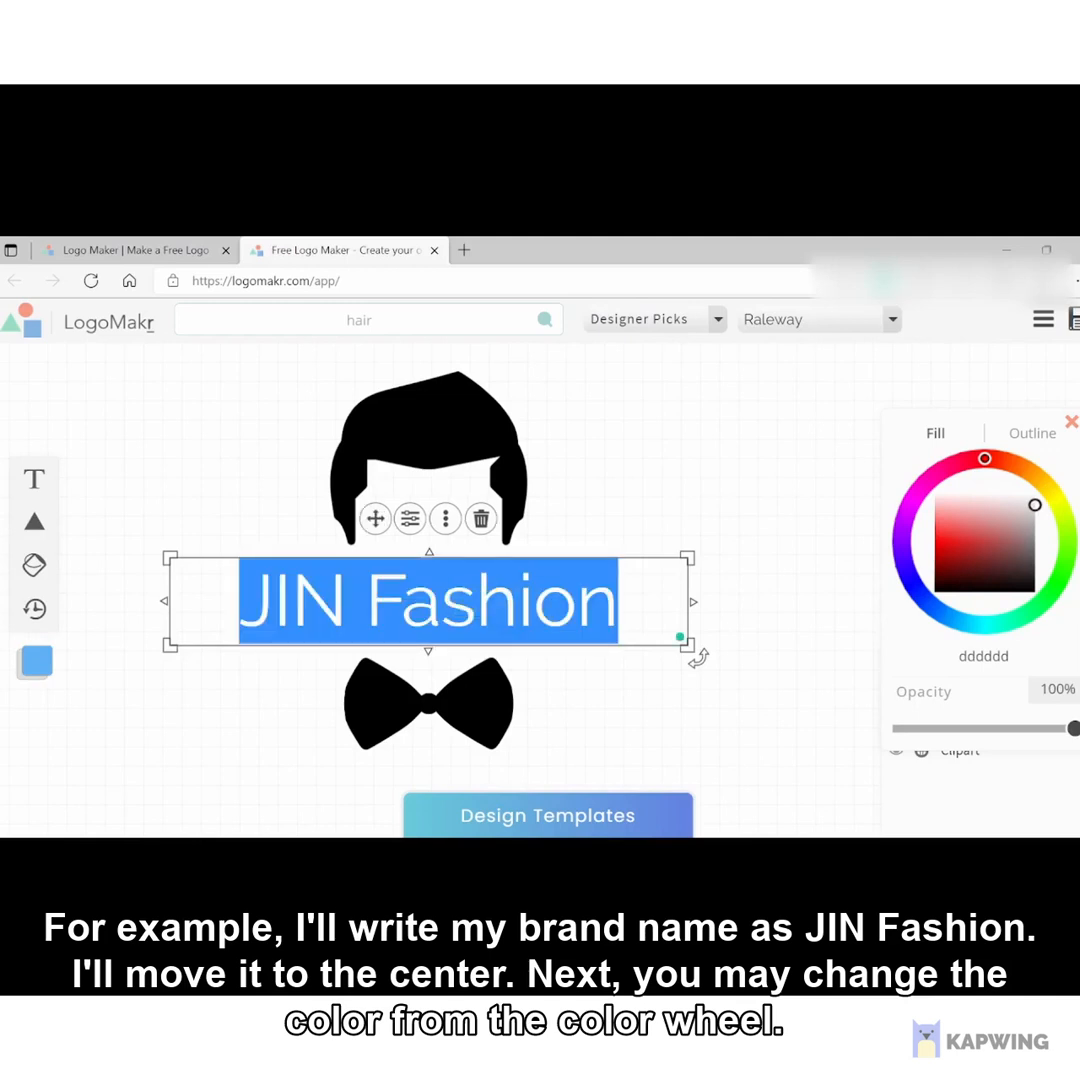
click(1026, 510)
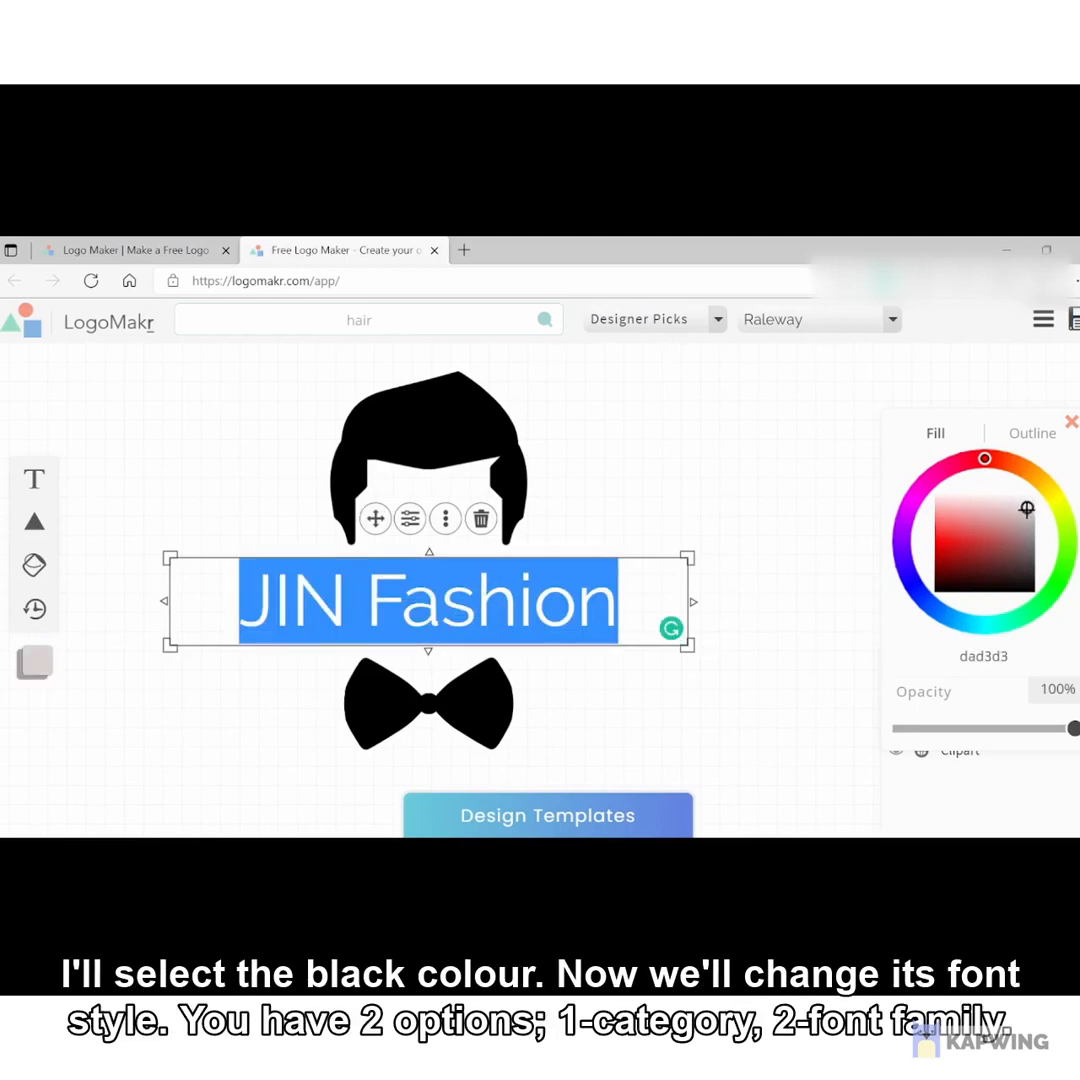
mouse_move(1026, 510)
mouse_down()
mouse_move(981, 557)
mouse_move(979, 582)
mouse_up()
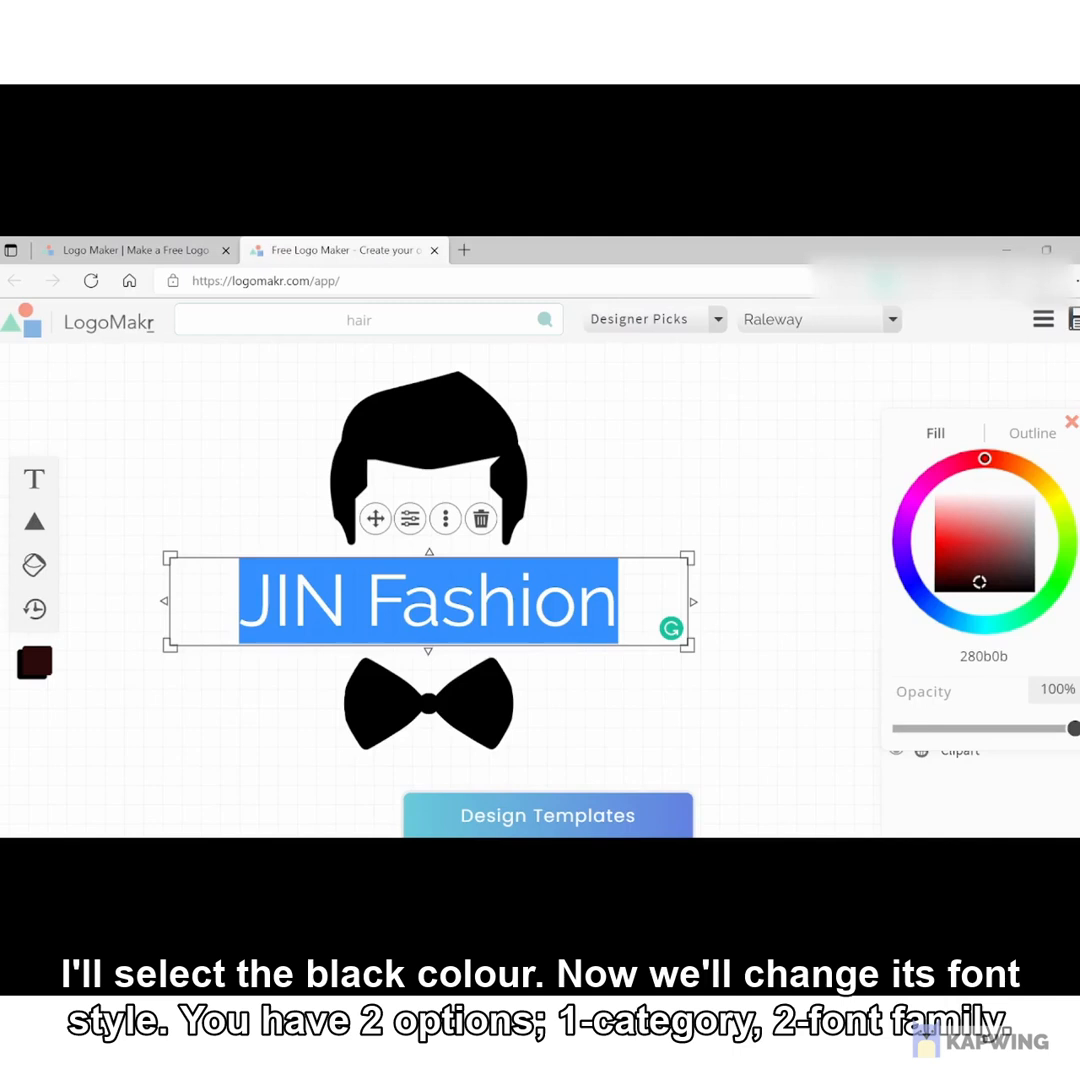
click(770, 596)
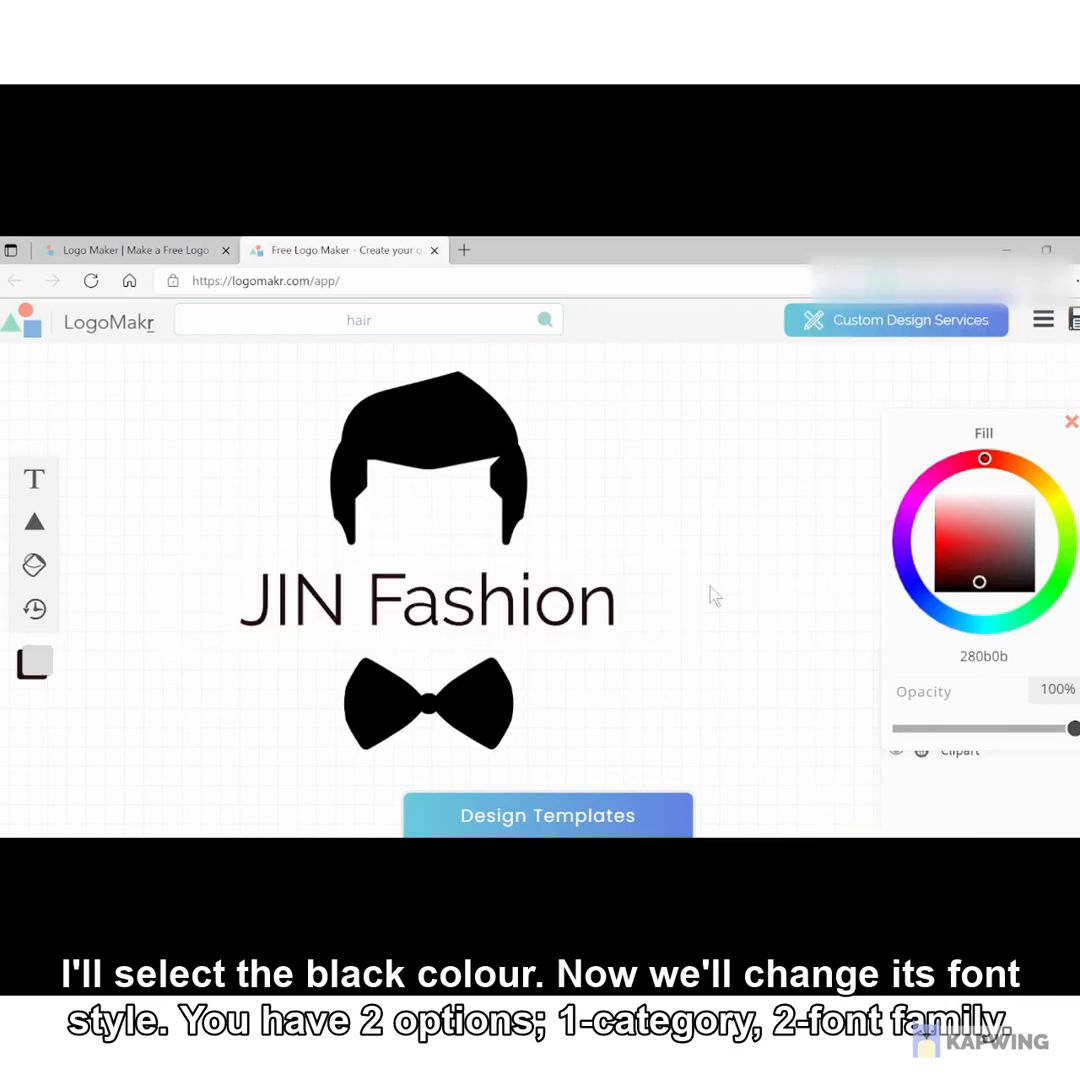
Try the Fun & Funky font category on the JIN Fashion text
click(600, 600)
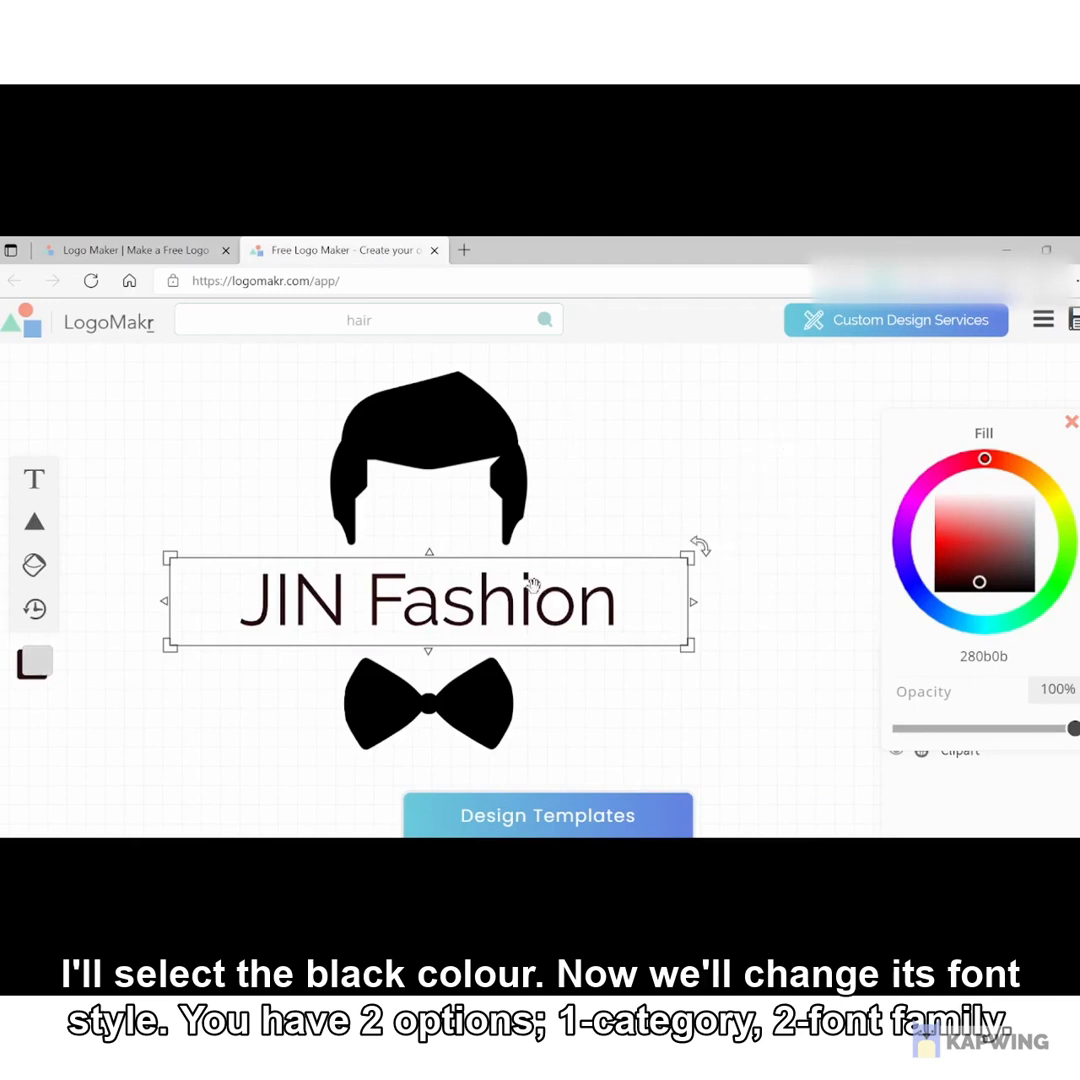
click(532, 584)
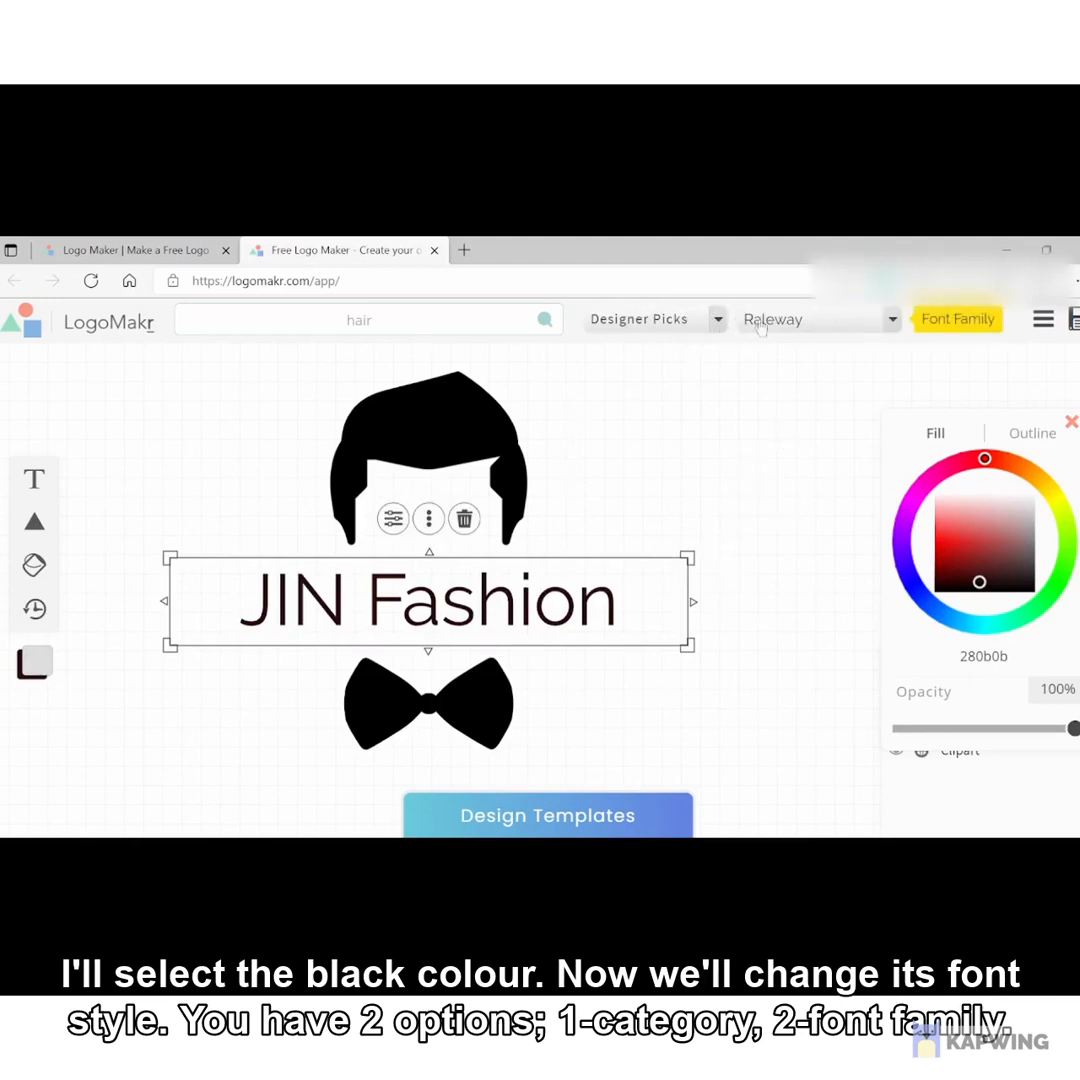
click(716, 321)
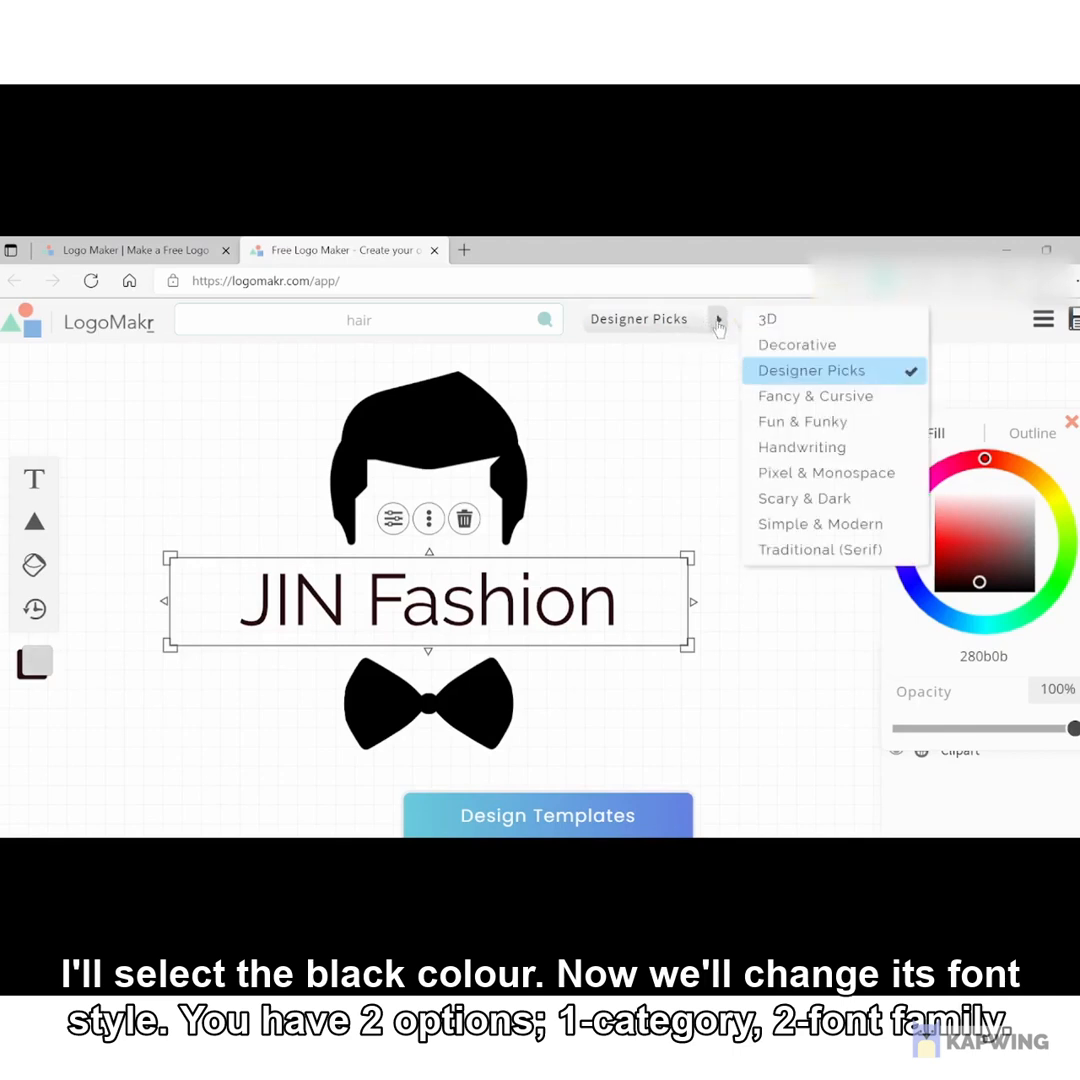
click(680, 398)
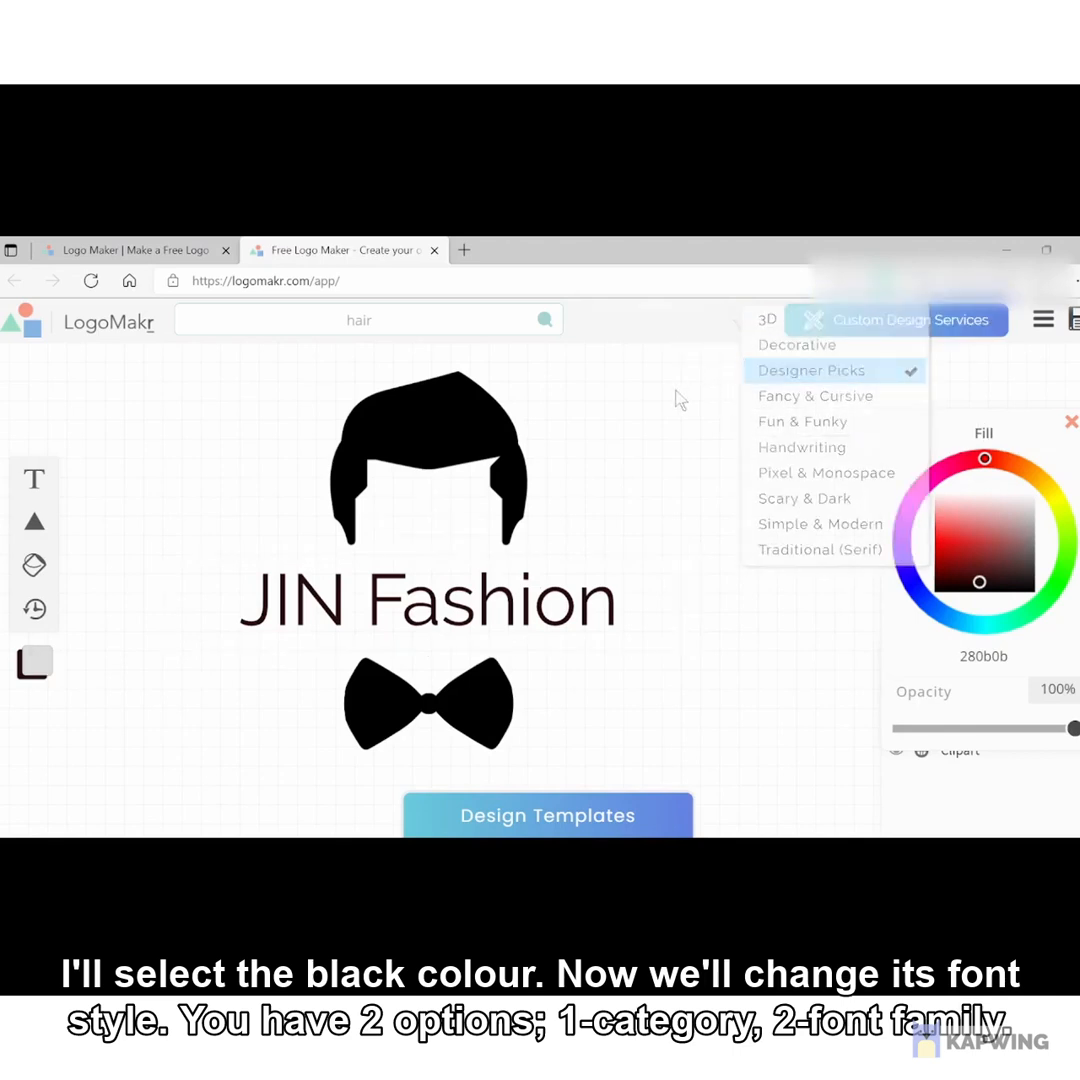
click(640, 595)
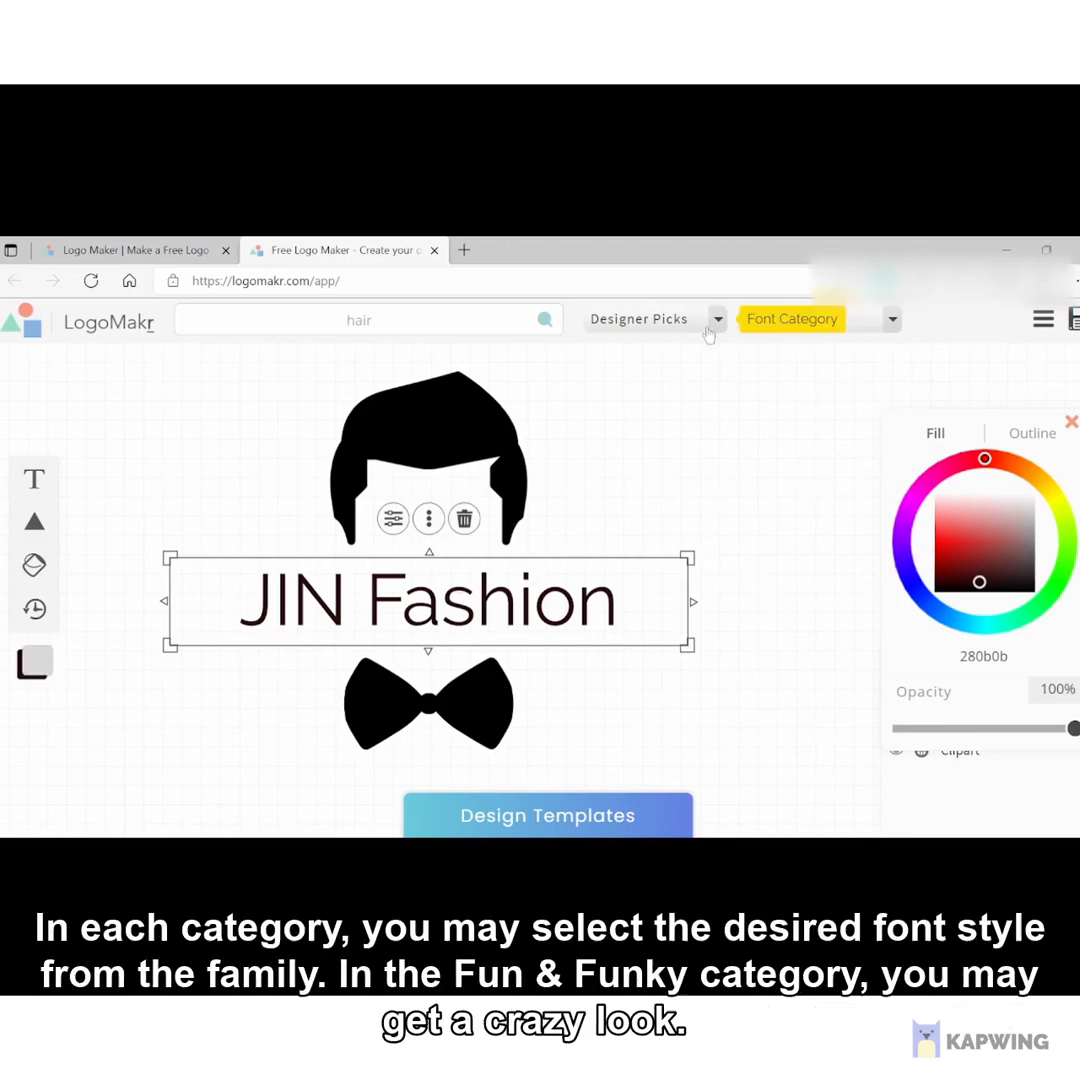
click(716, 321)
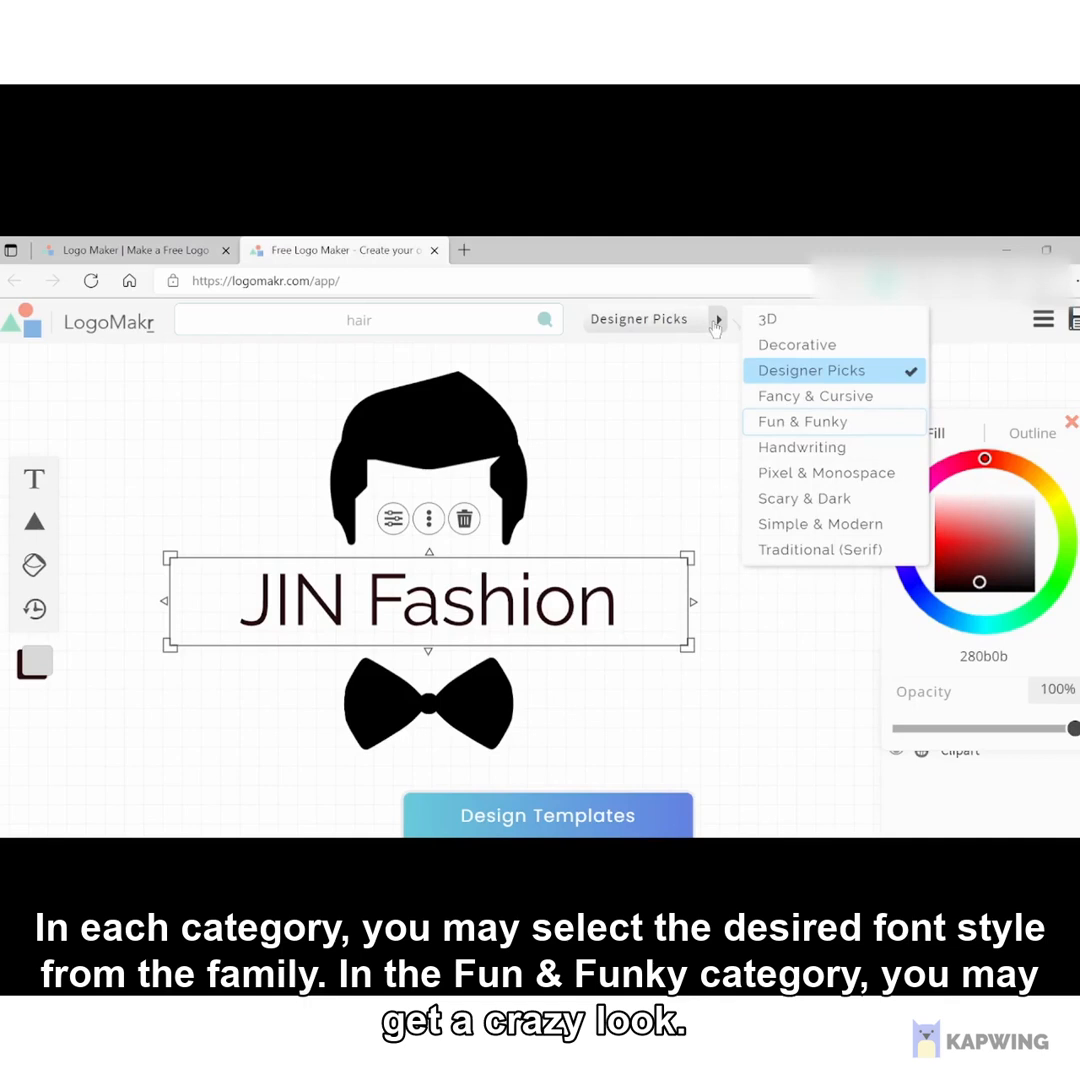
click(802, 421)
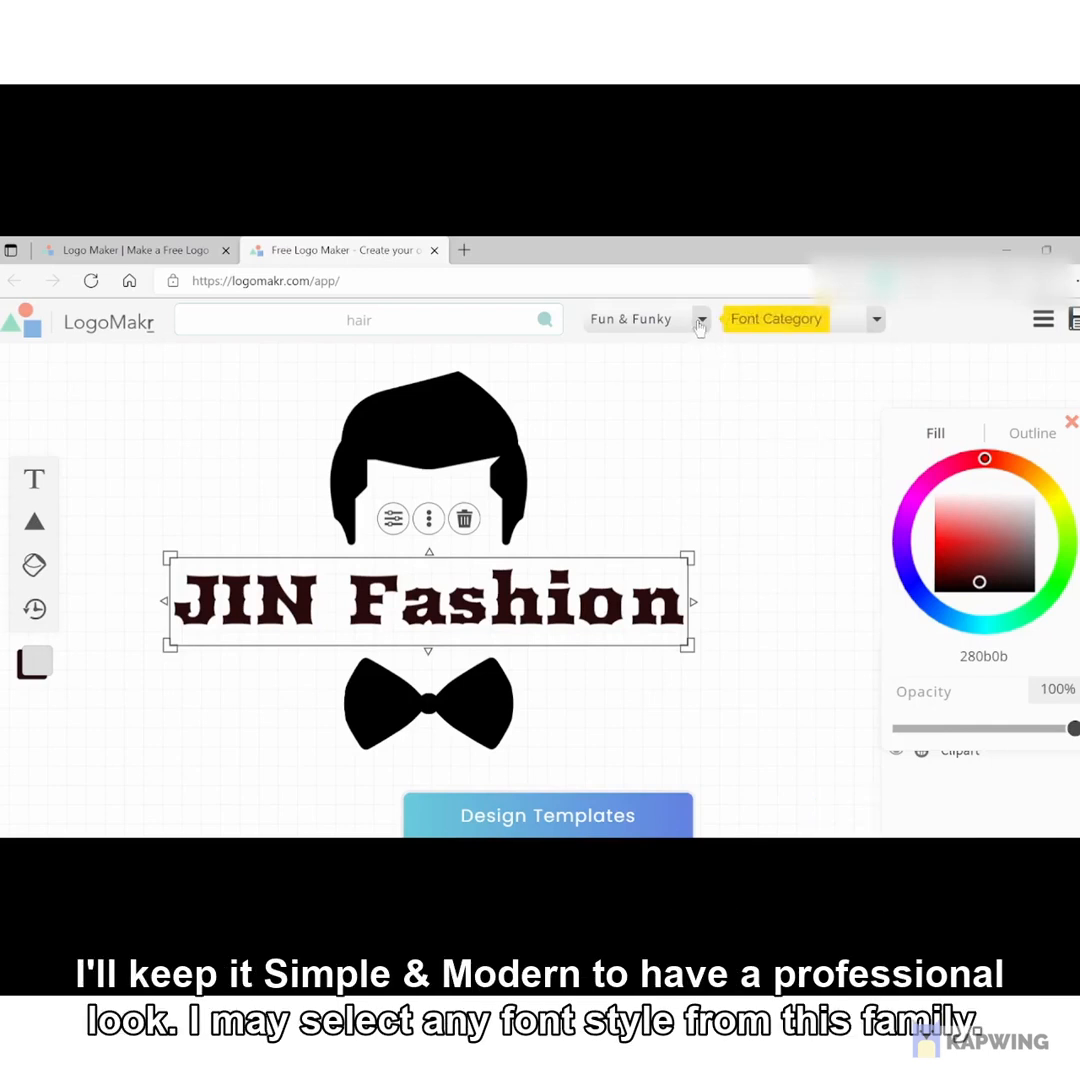
Switch the JIN Fashion text to the Simple & Modern font category and apply the Concert One font
click(770, 319)
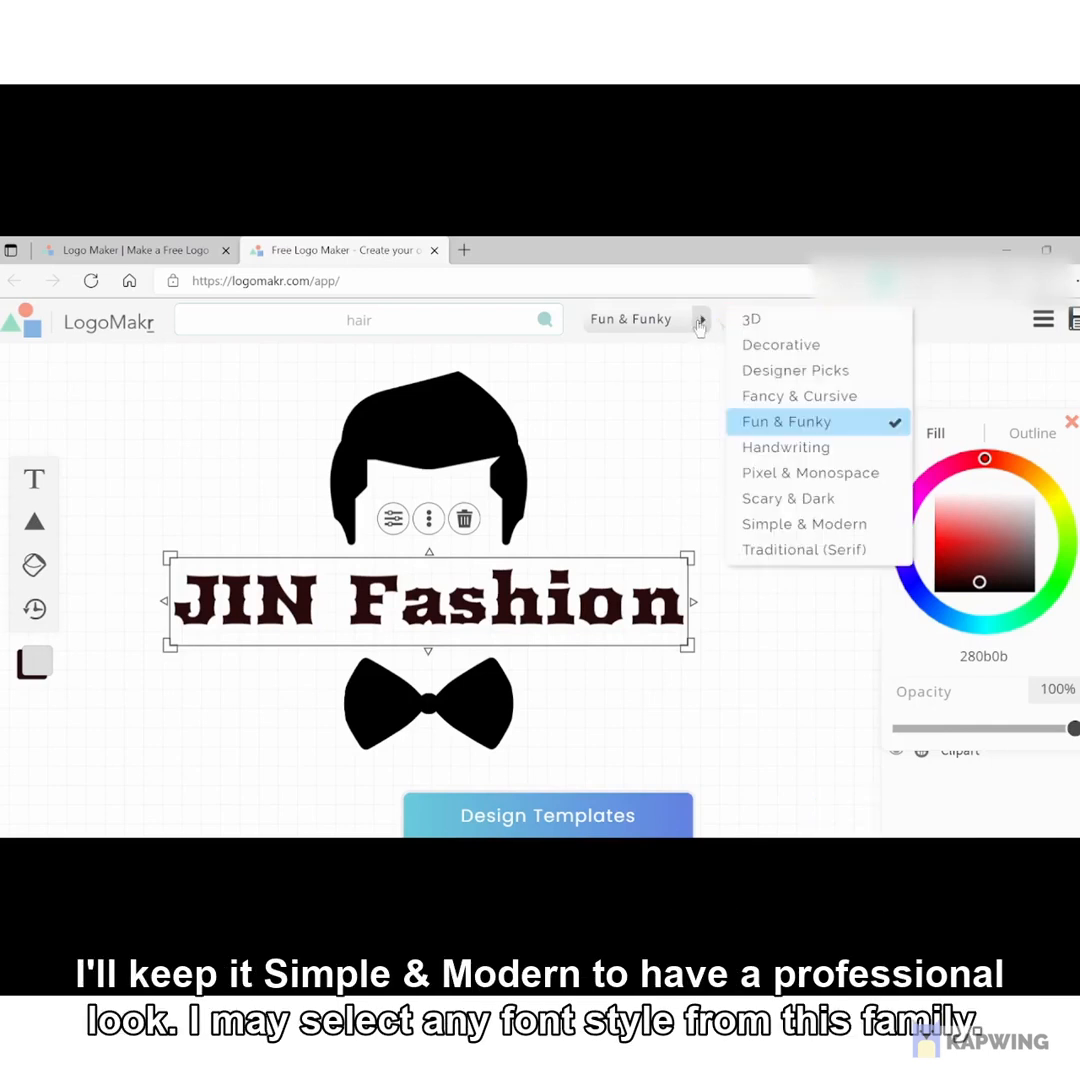
click(800, 530)
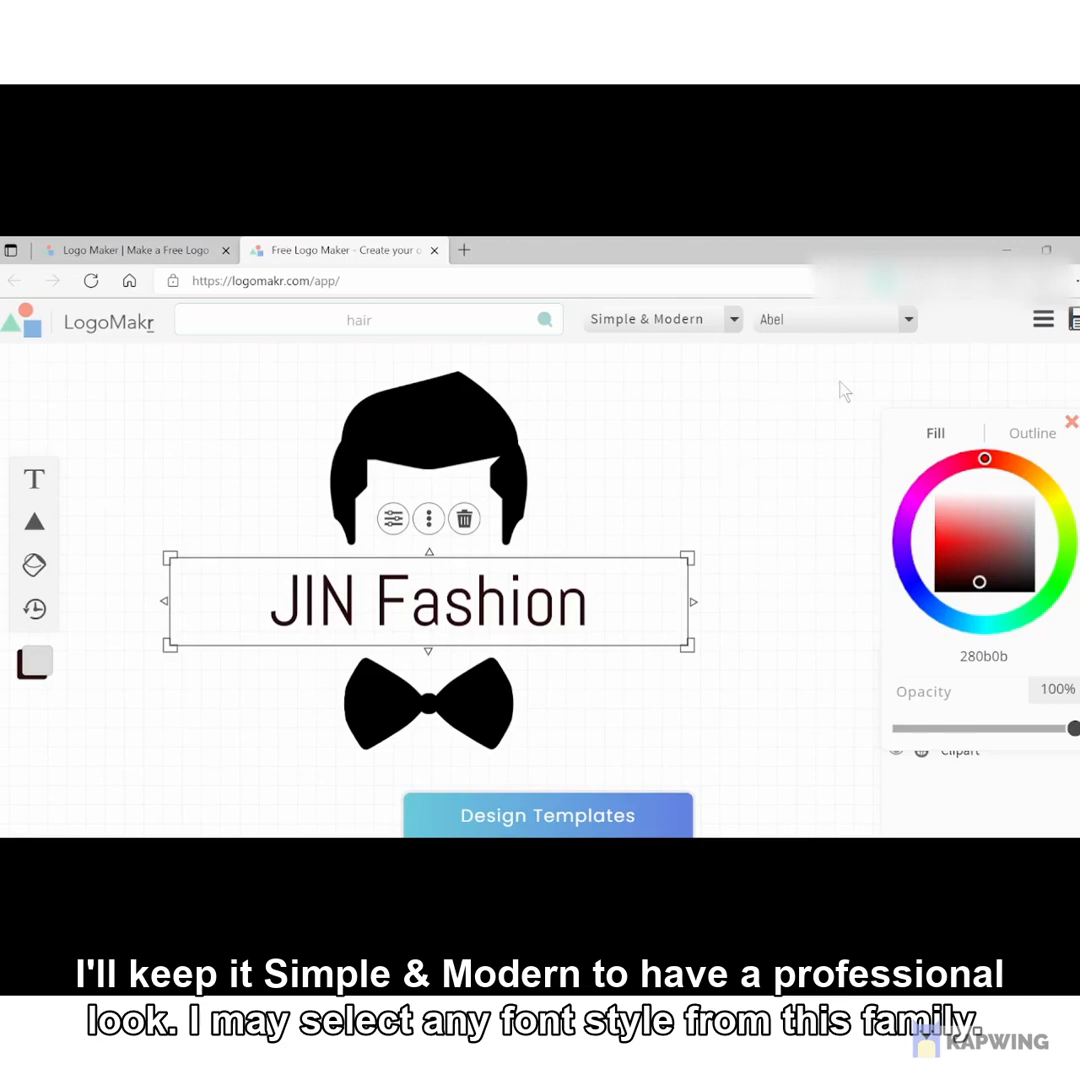
click(907, 322)
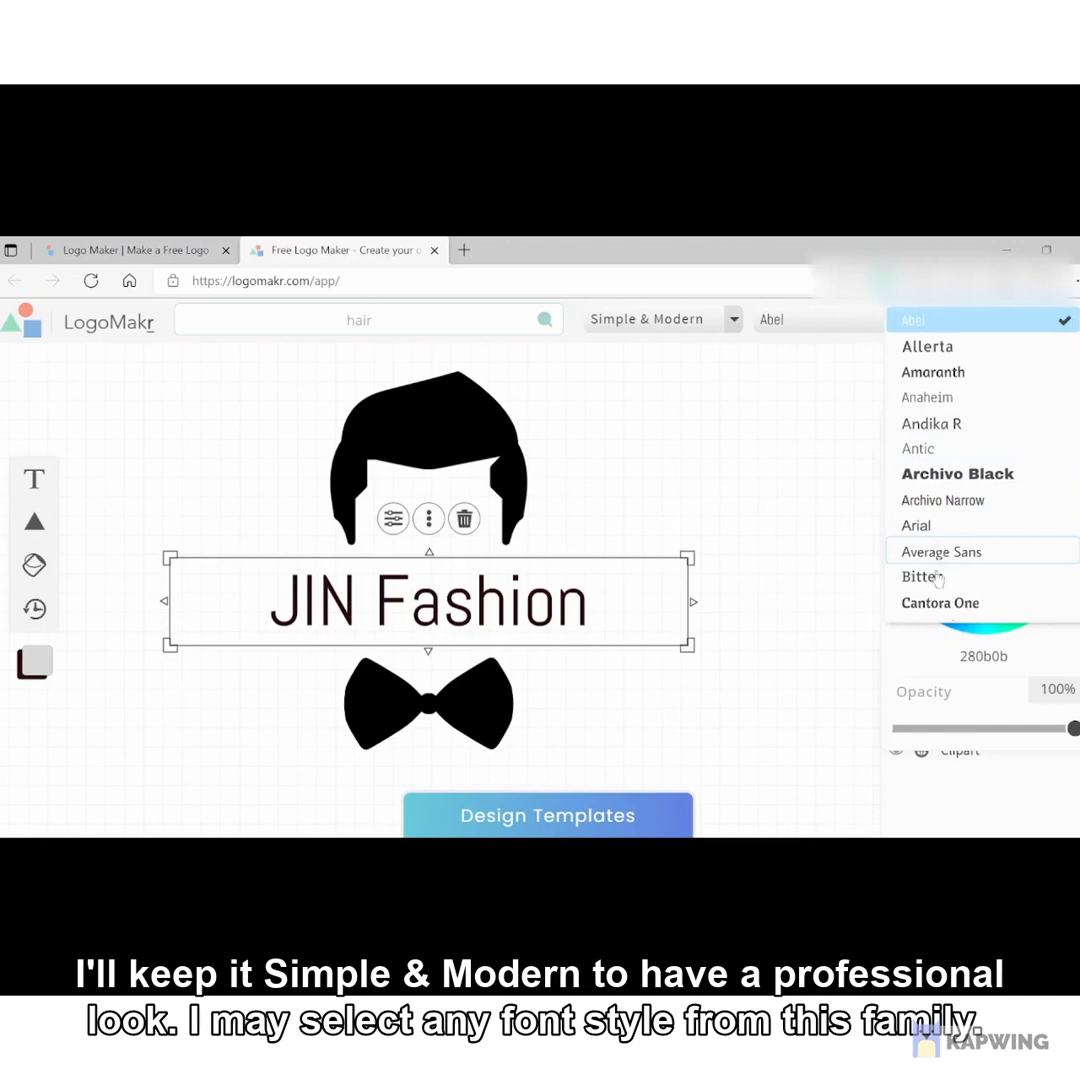
scroll(937, 578, down, 3)
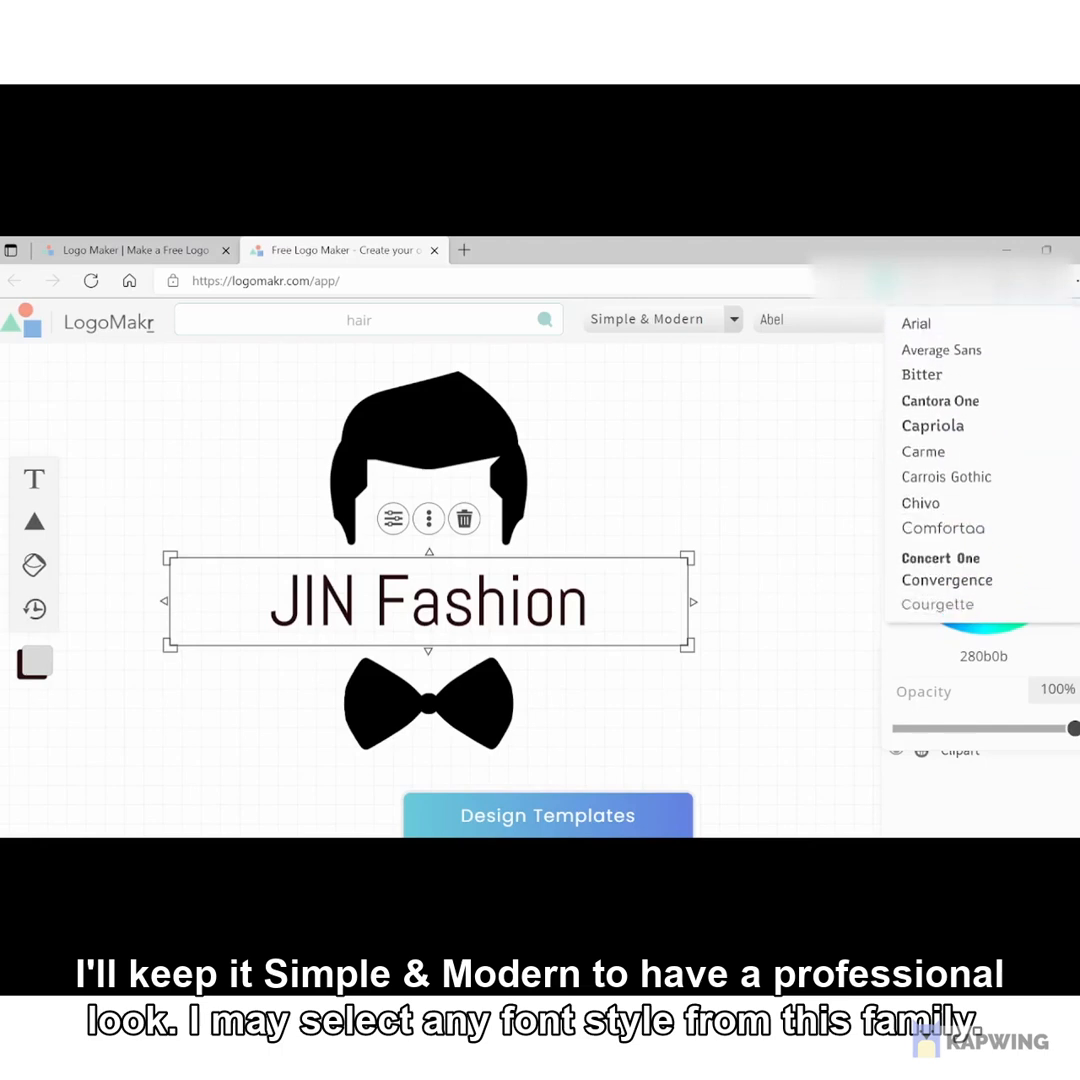
scroll(940, 460, down, 1)
scroll(960, 460, down, 1)
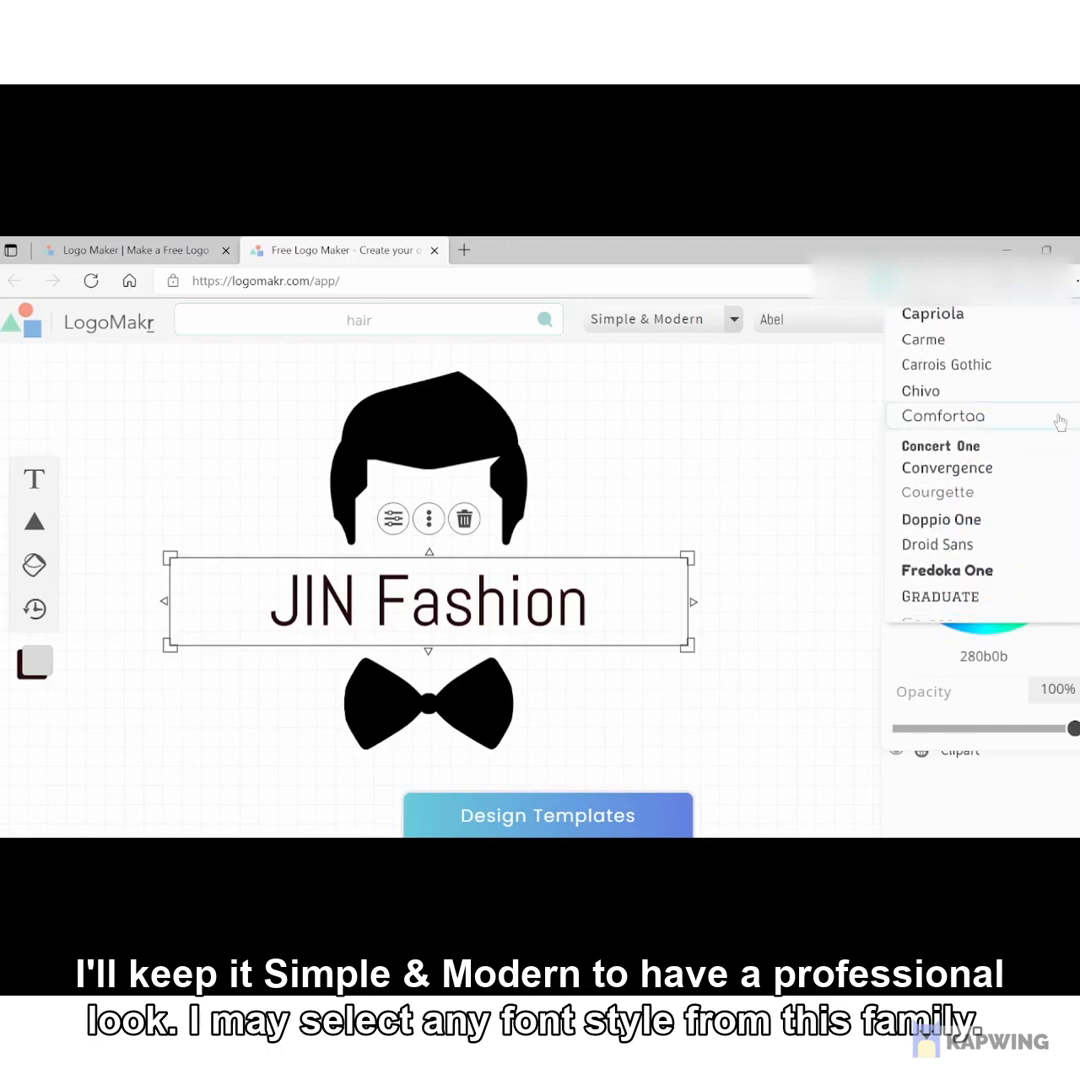
click(980, 448)
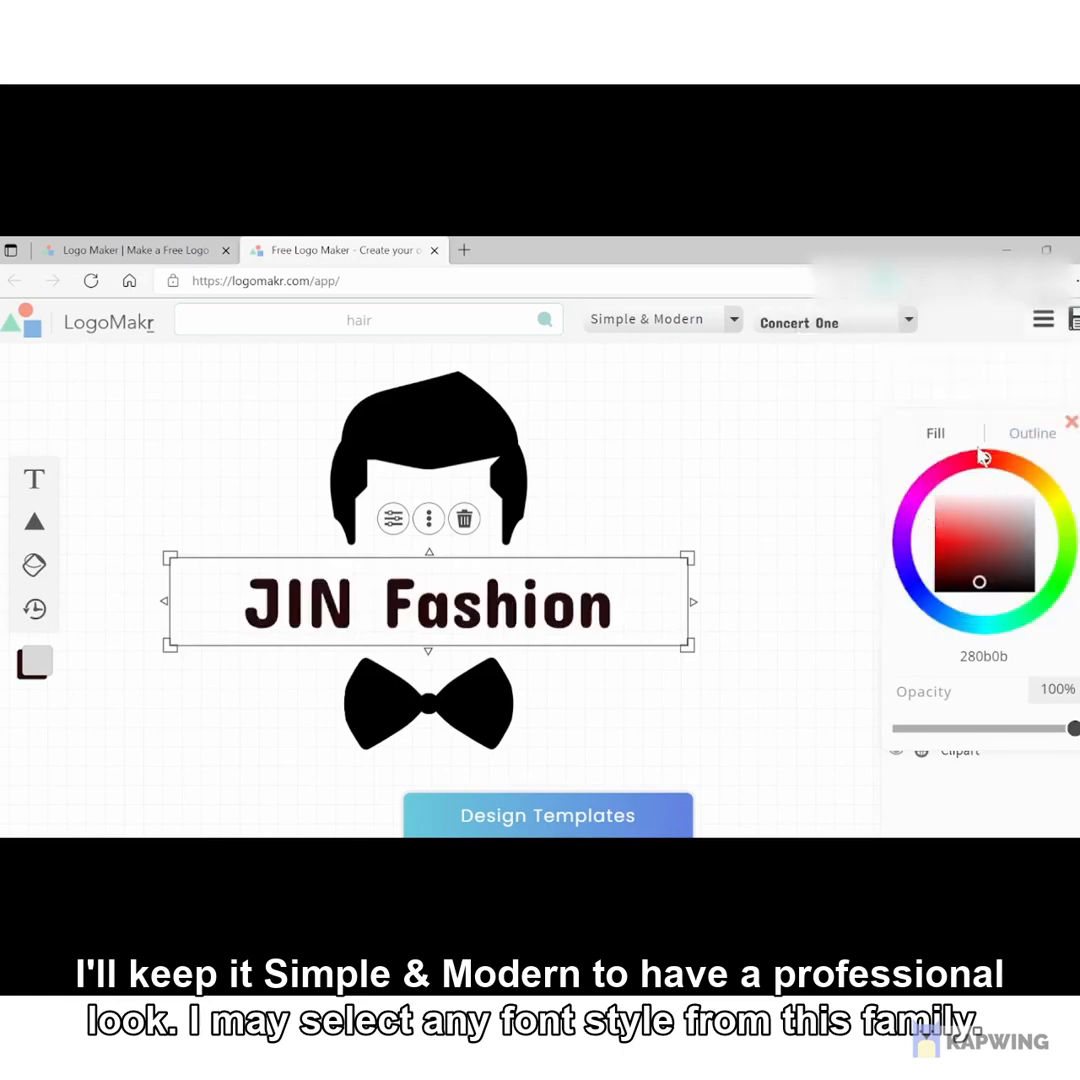
Change the JIN Fashion text's font to Graduate and shrink the text, centred between the hair and the bow tie
click(908, 322)
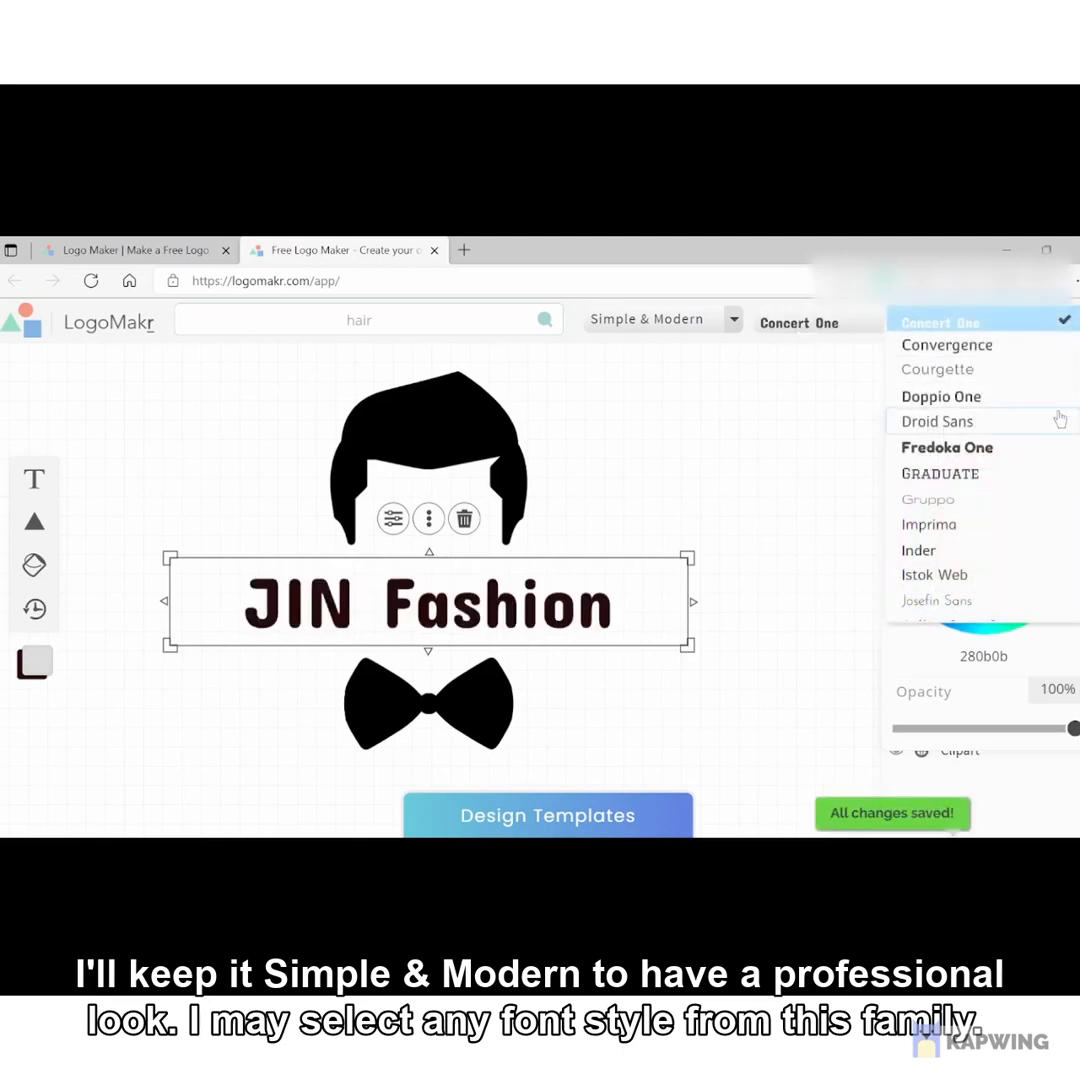
click(985, 474)
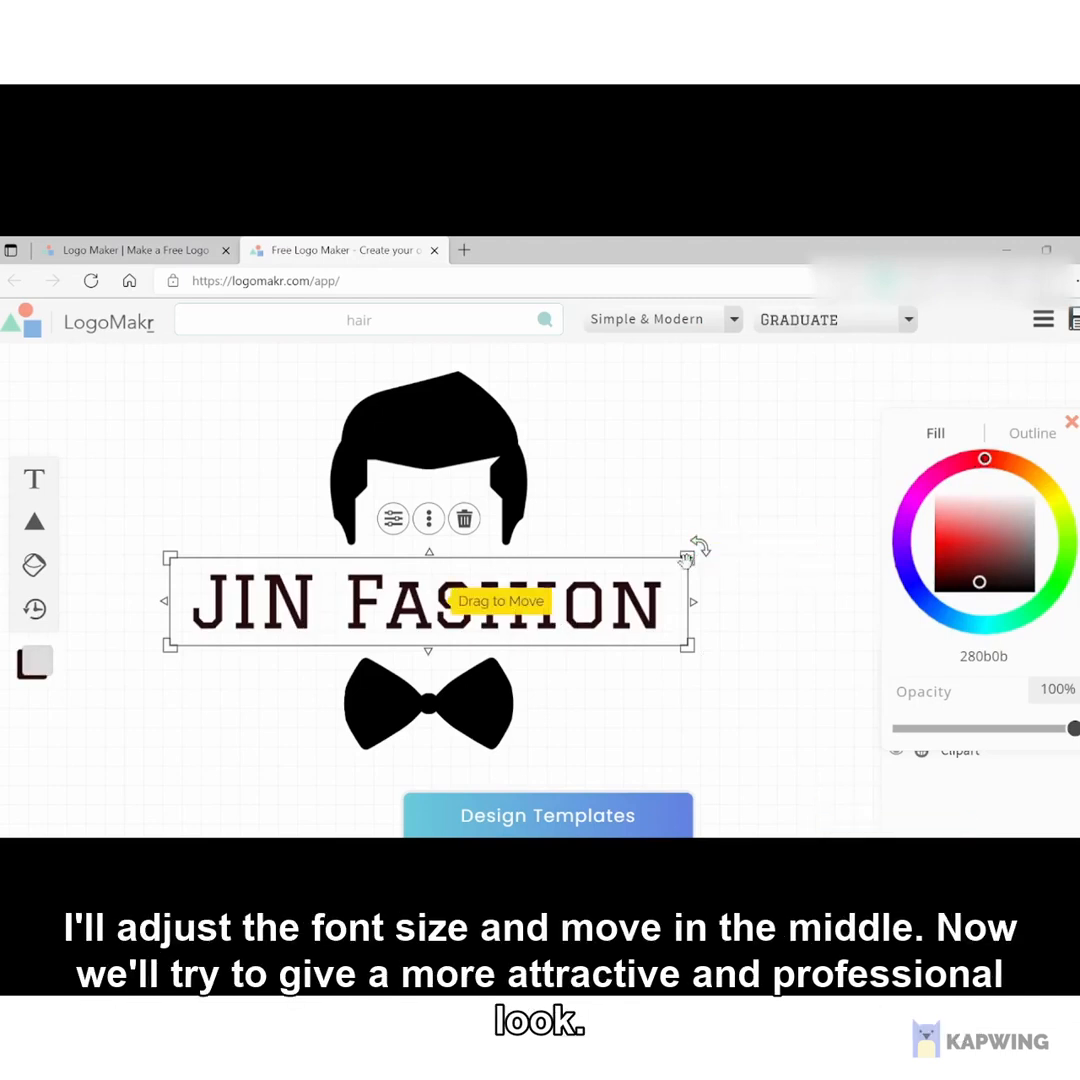
drag(688, 557, 622, 583)
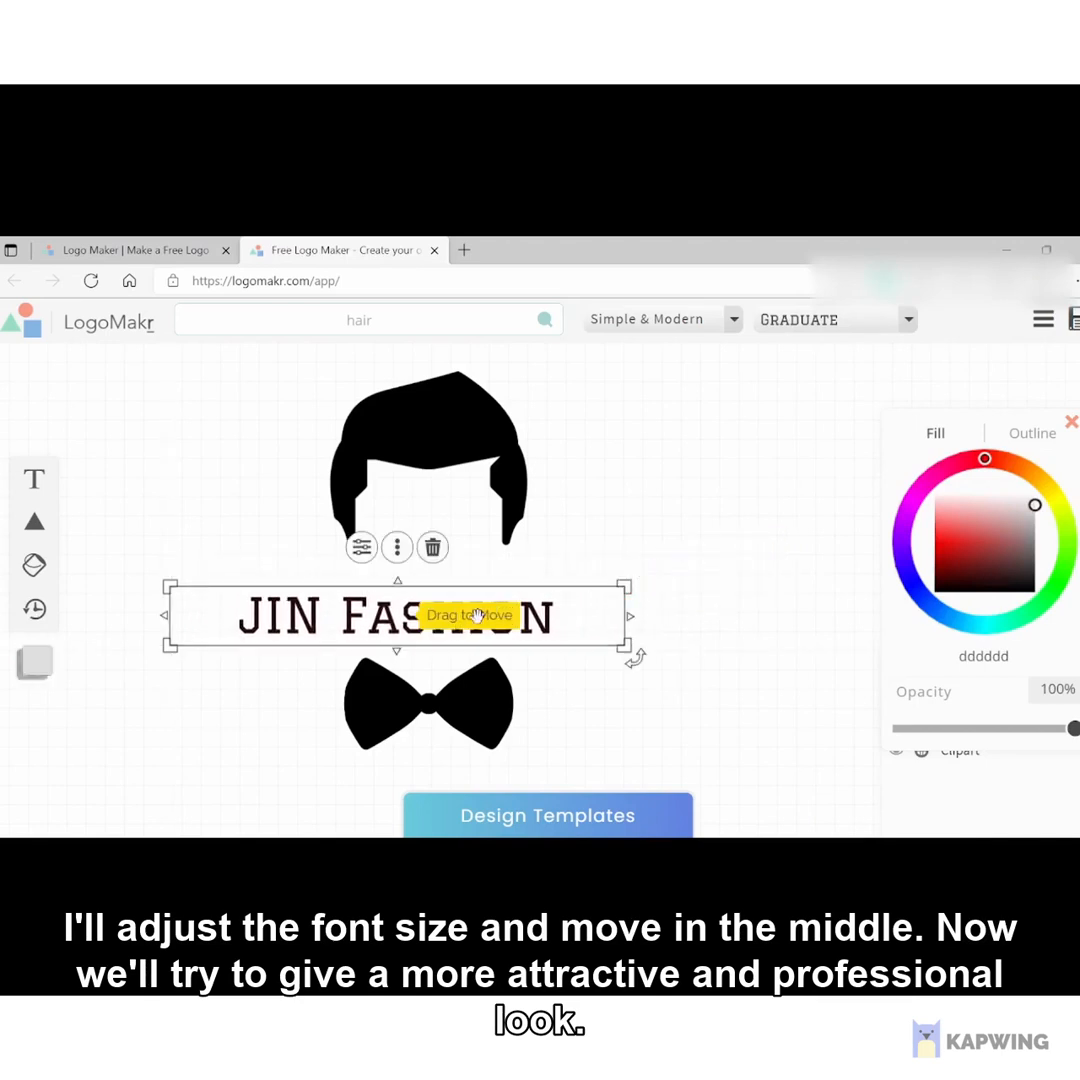
drag(401, 626, 437, 620)
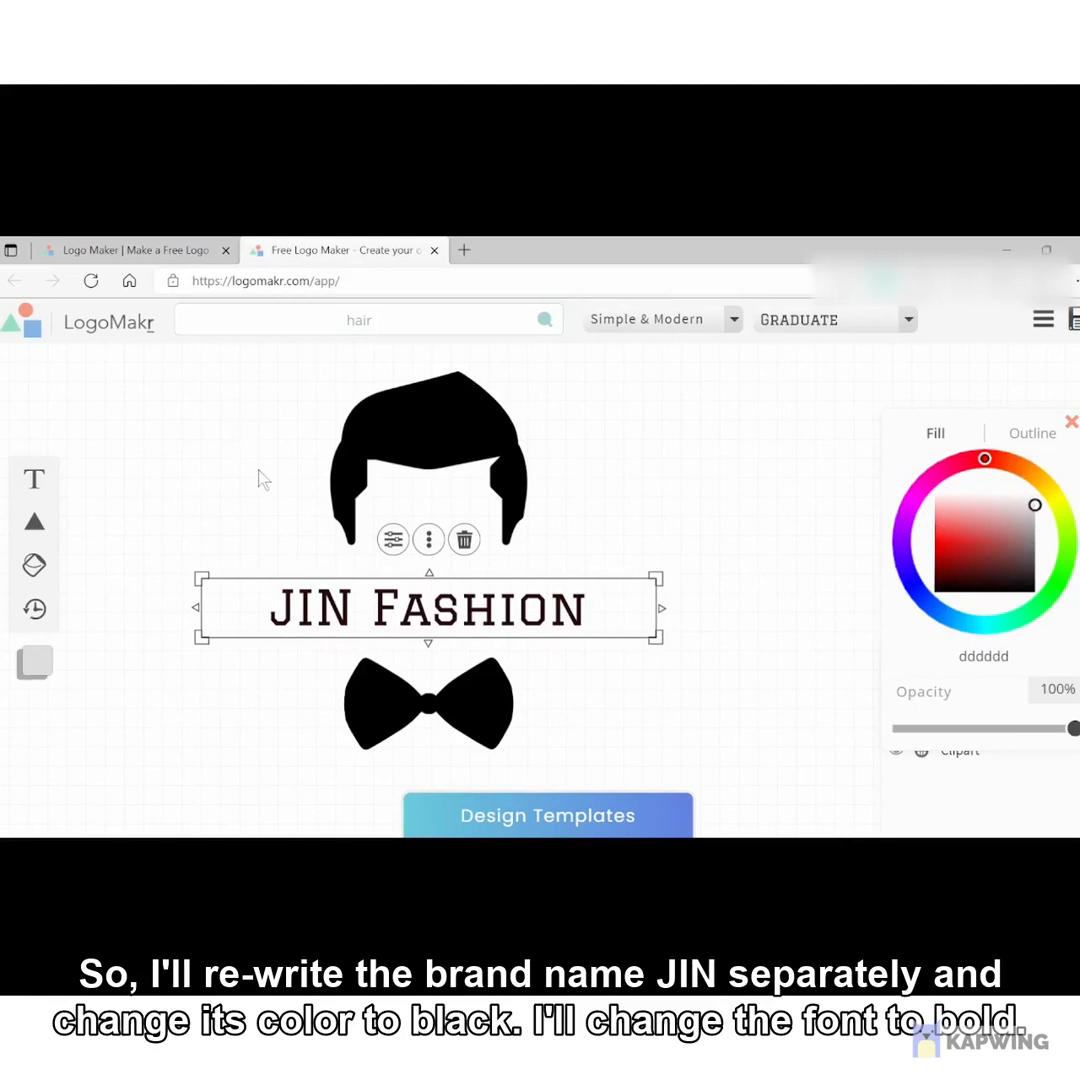
Add a separate text "JIN" placed to the right of the hair graphic and set its fill to near-black 111619
click(33, 483)
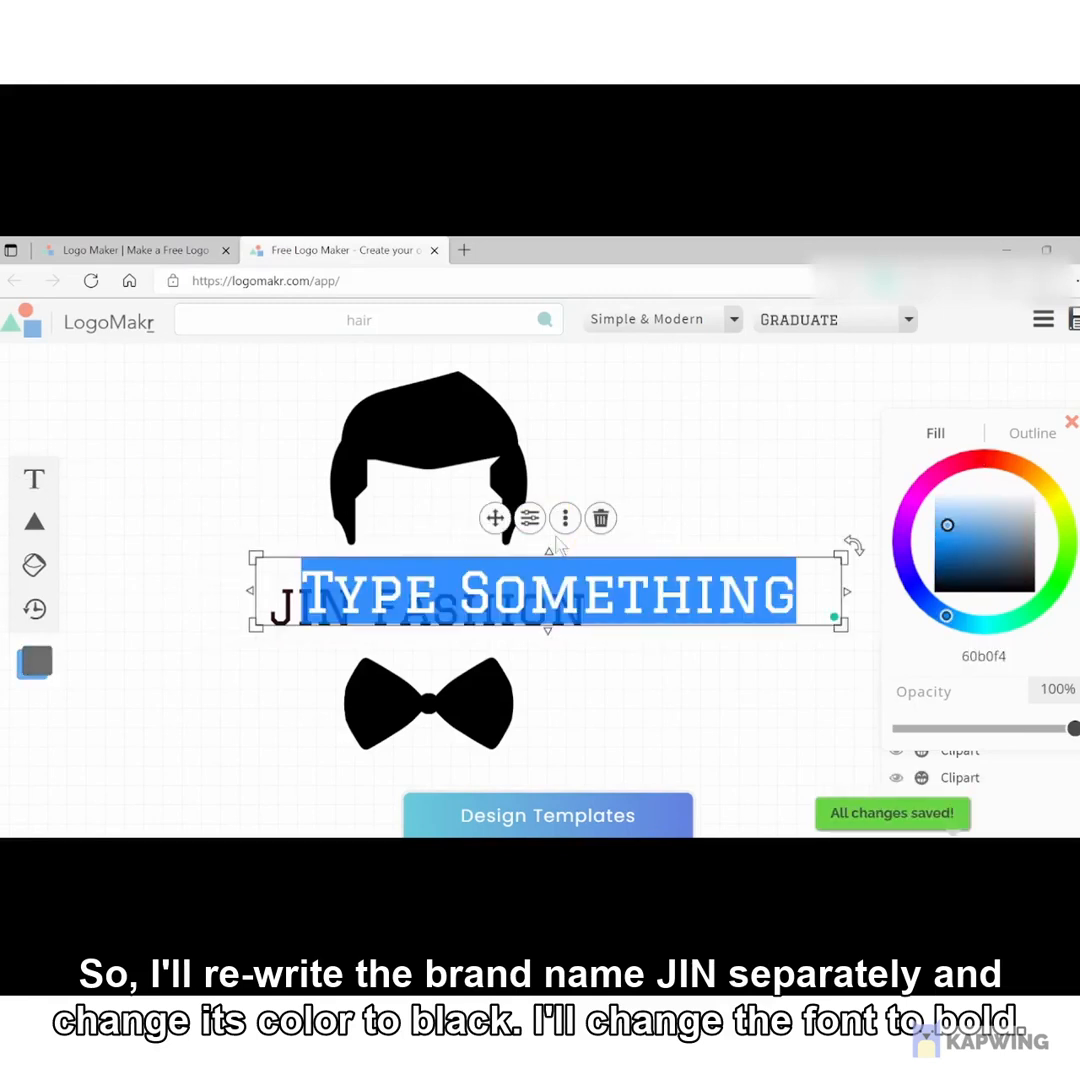
text(JIN)
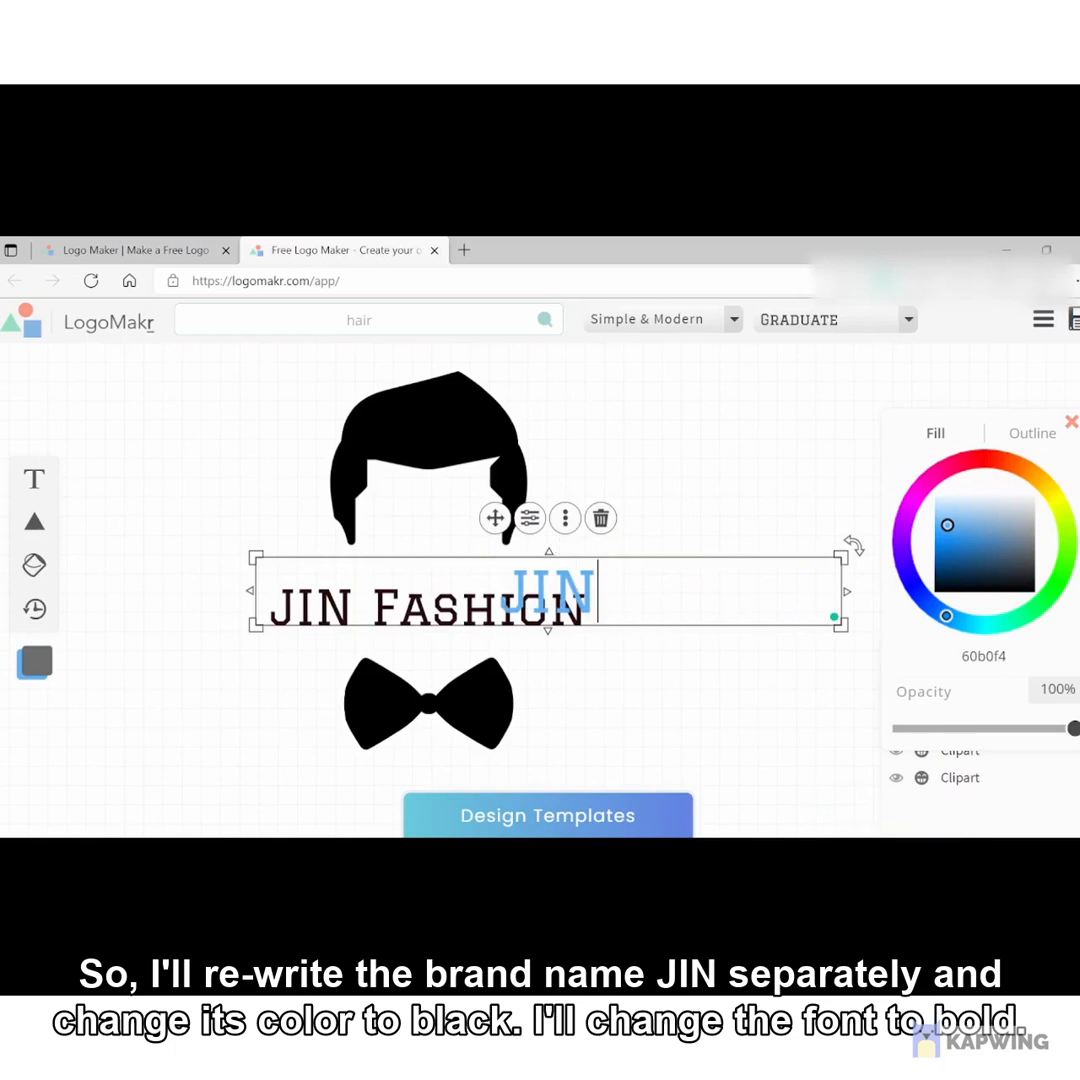
click(651, 580)
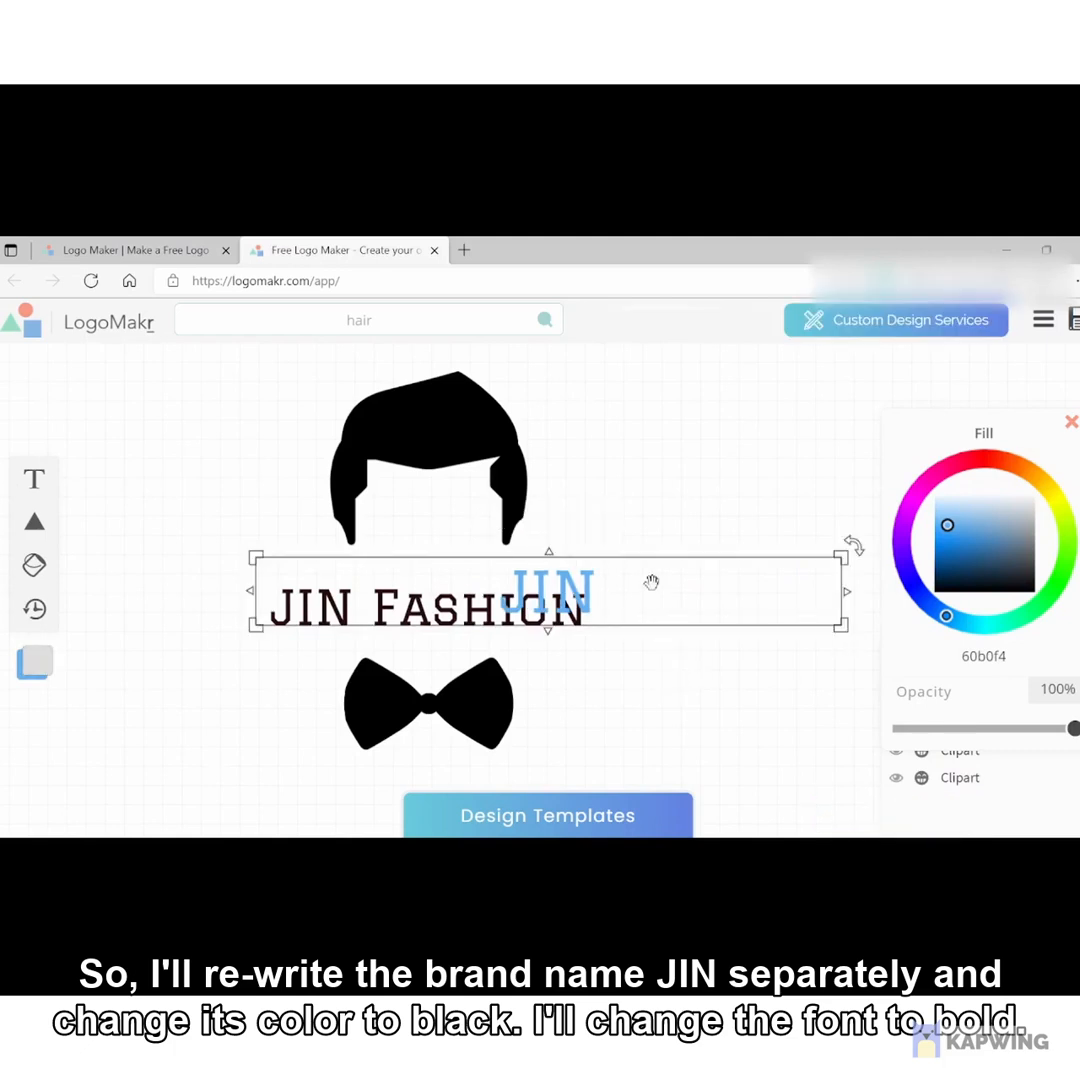
drag(651, 581, 747, 515)
drag(962, 545, 1015, 583)
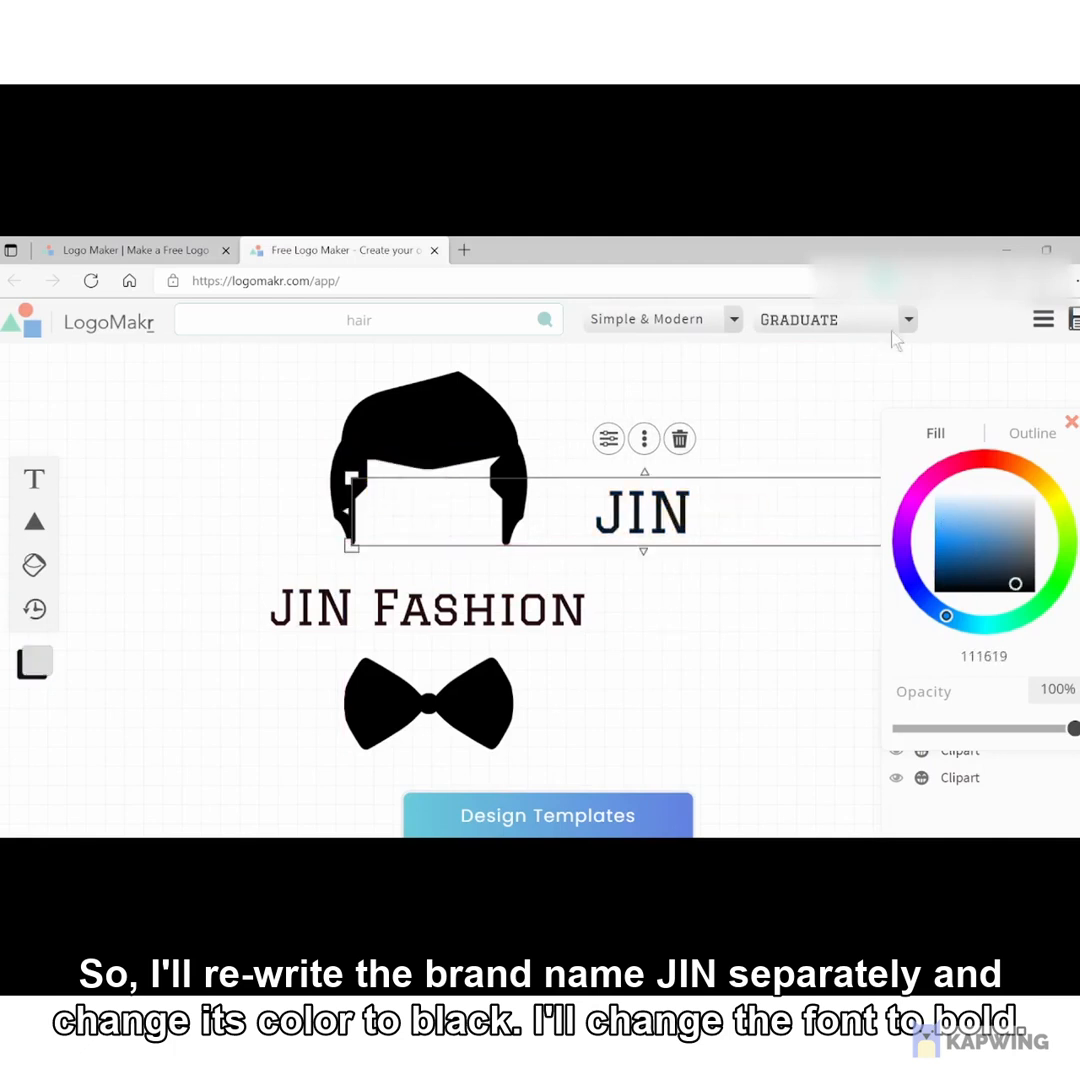
Set the font of the separate JIN text to Fredoka One
click(907, 322)
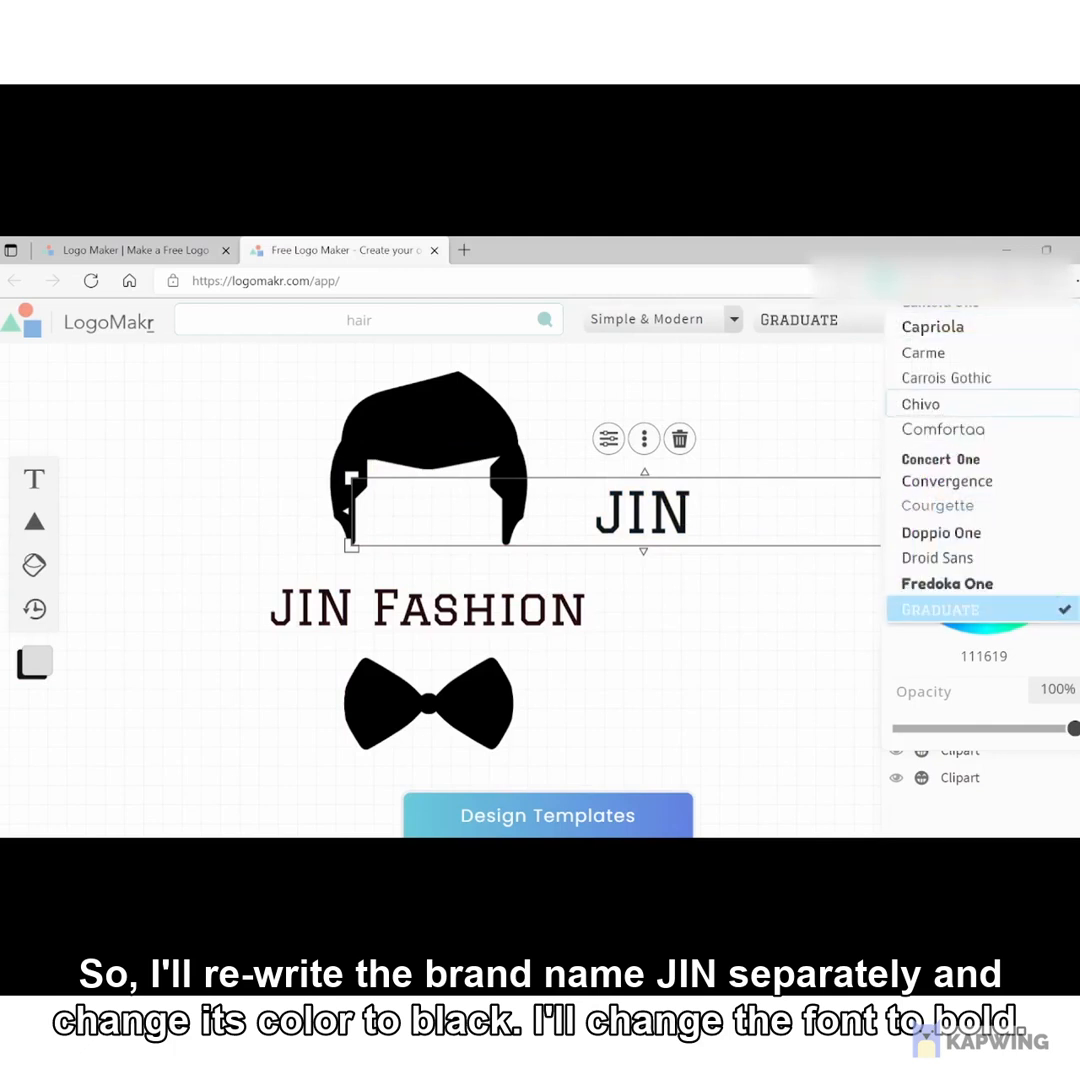
scroll(940, 450, down, 1)
scroll(983, 460, down, 4)
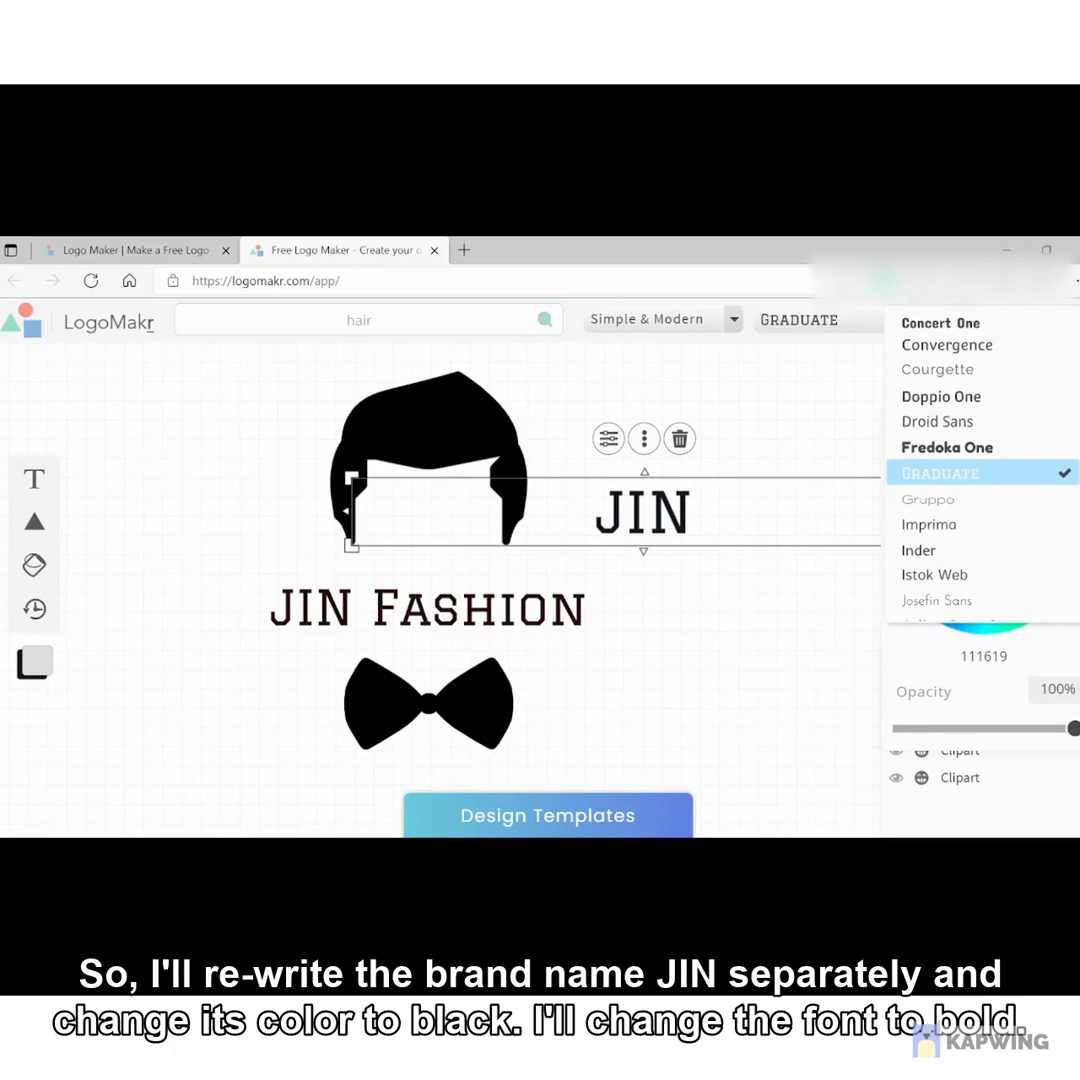
click(947, 447)
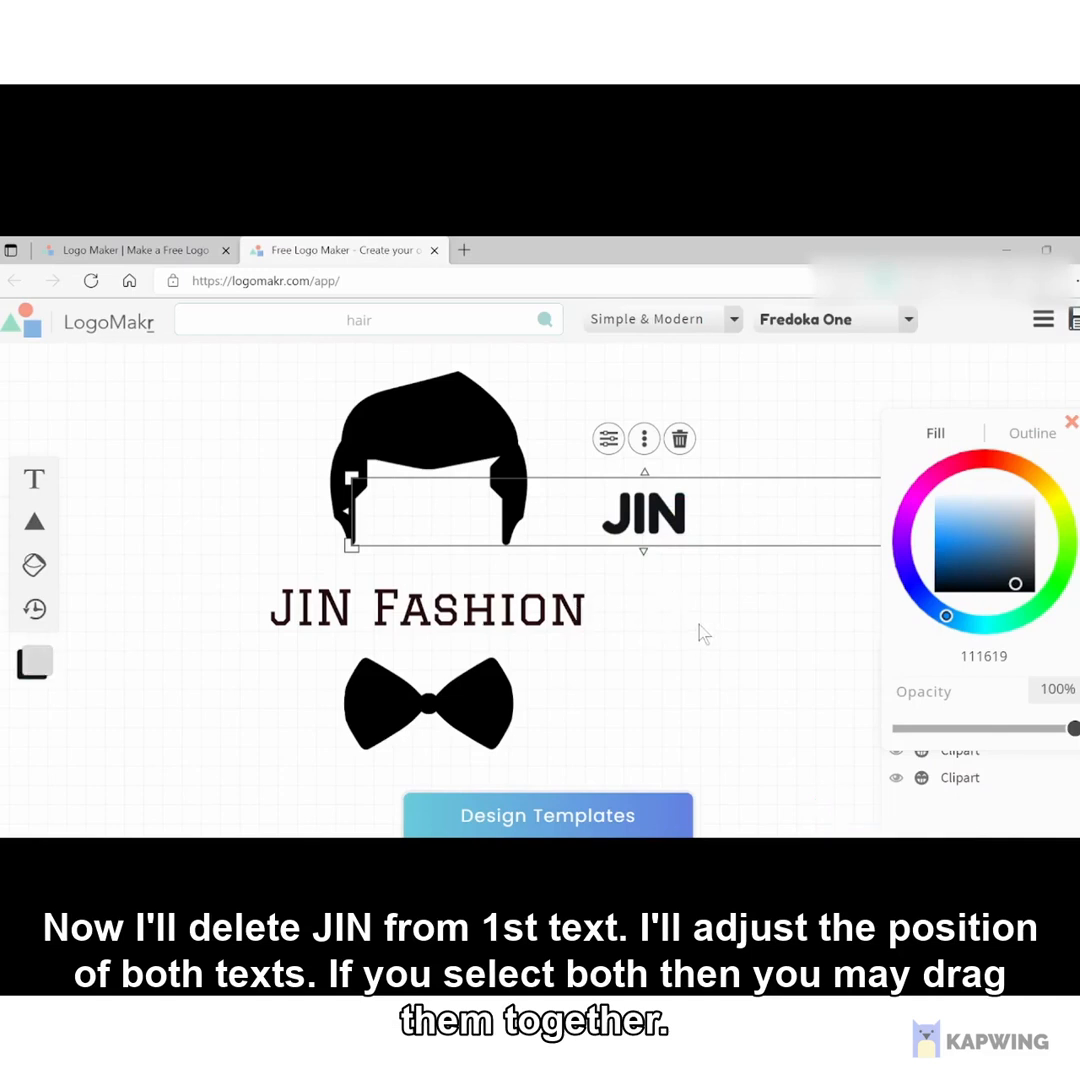
Delete the word JIN from the original JIN Fashion text, leaving only Fashion
double_click(425, 615)
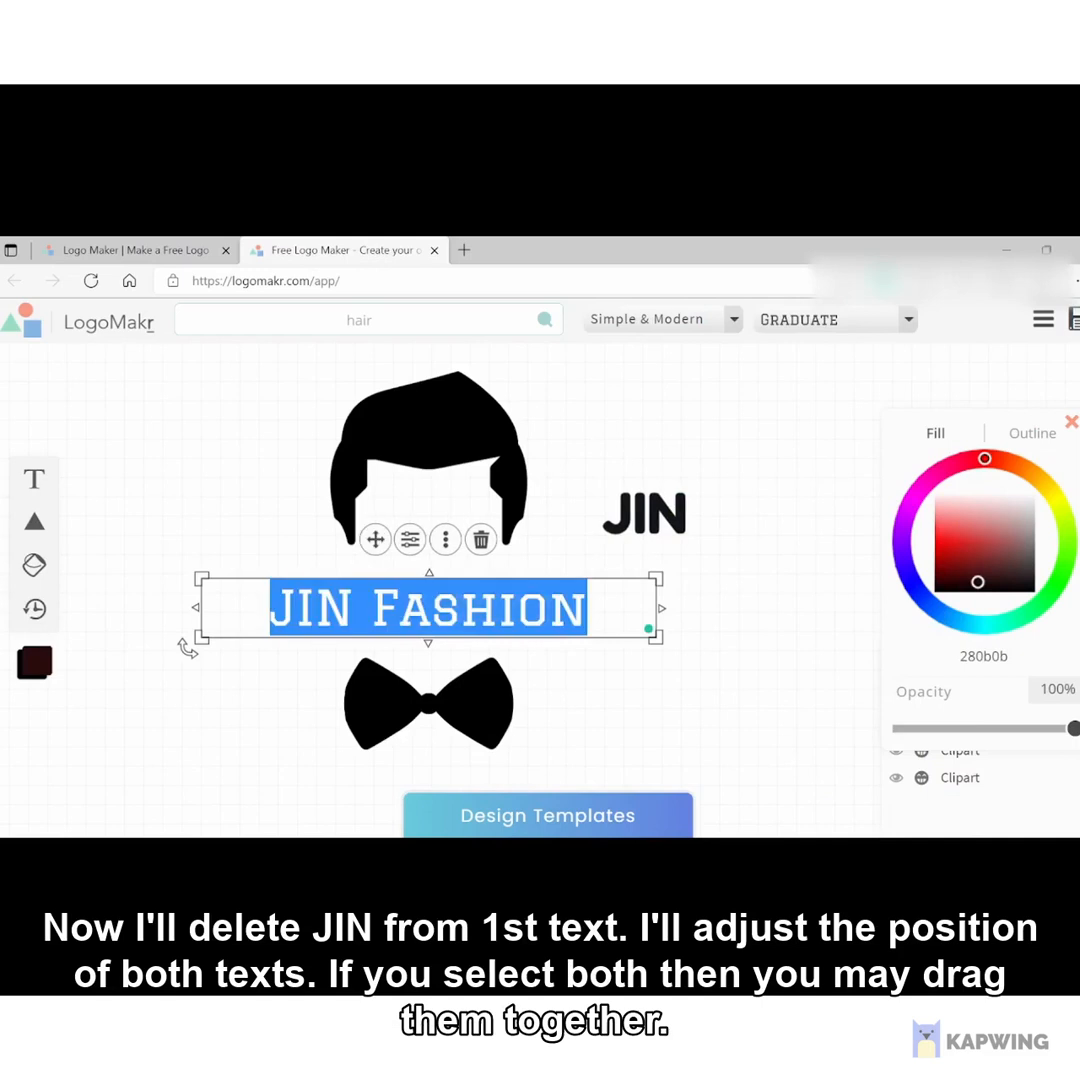
double_click(348, 608)
key(BackSpace)
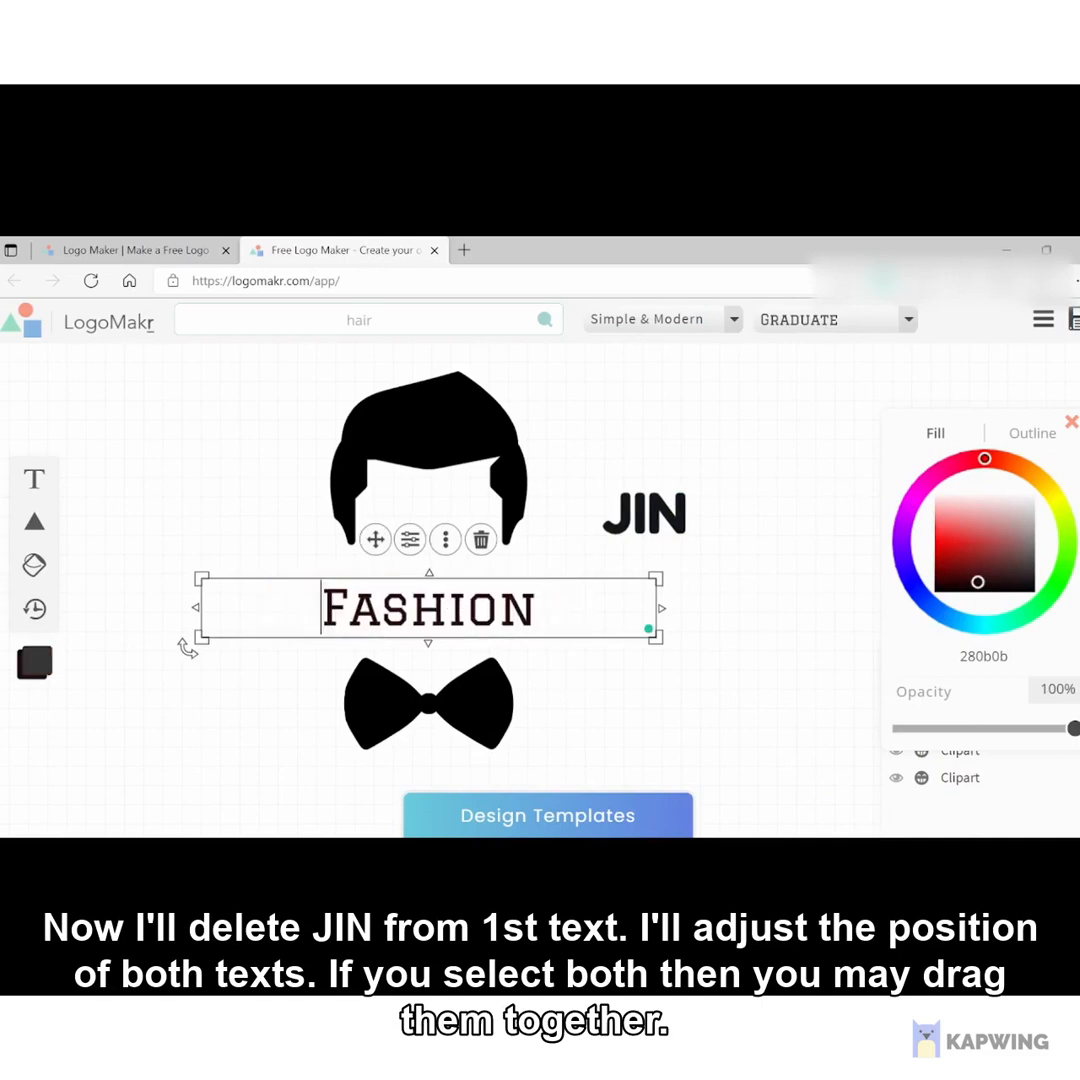
click(578, 670)
Arrange the bold JIN text directly left of the Fashion text on one line, with a narrow gap between them
click(496, 606)
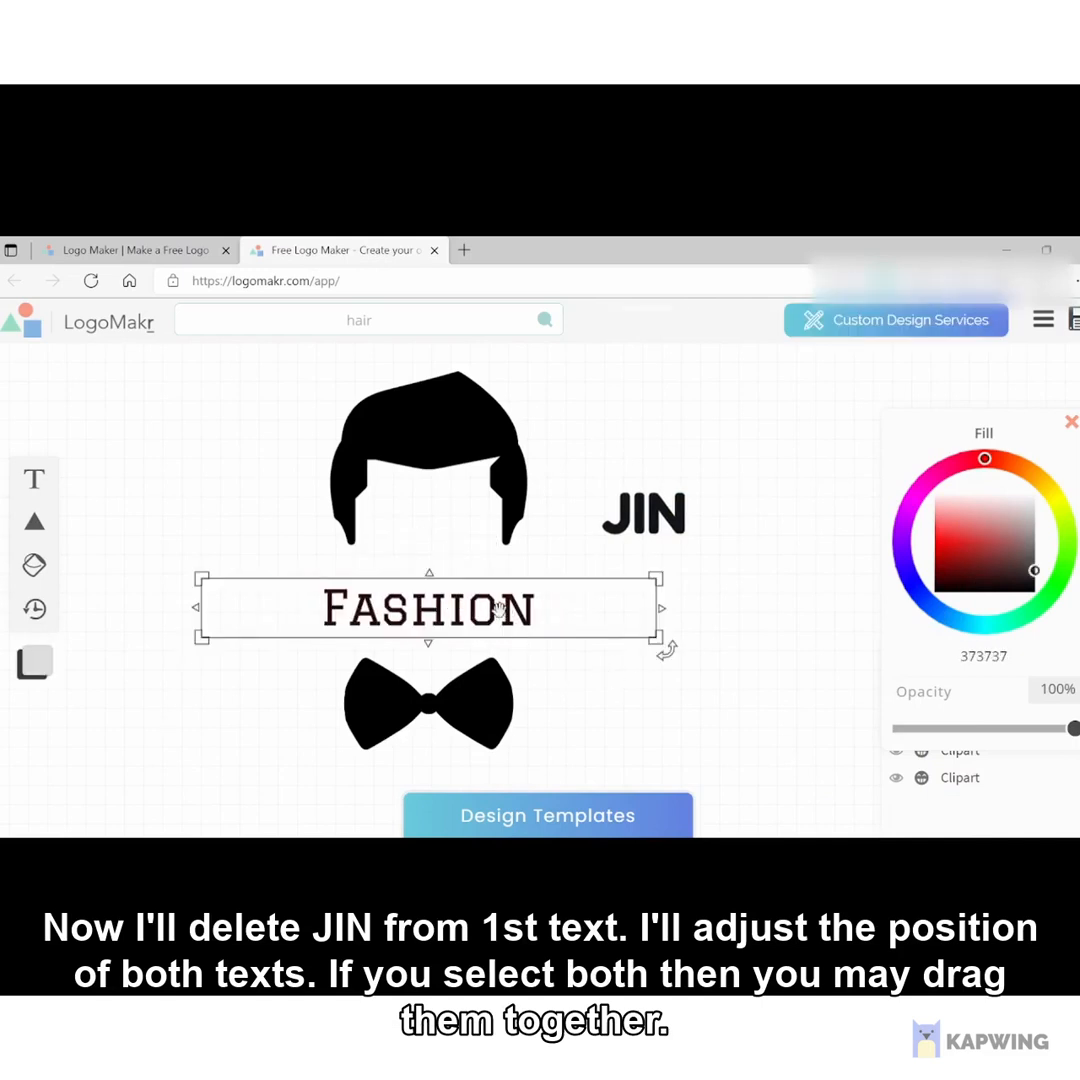
drag(496, 606, 582, 602)
click(608, 524)
drag(608, 524, 338, 605)
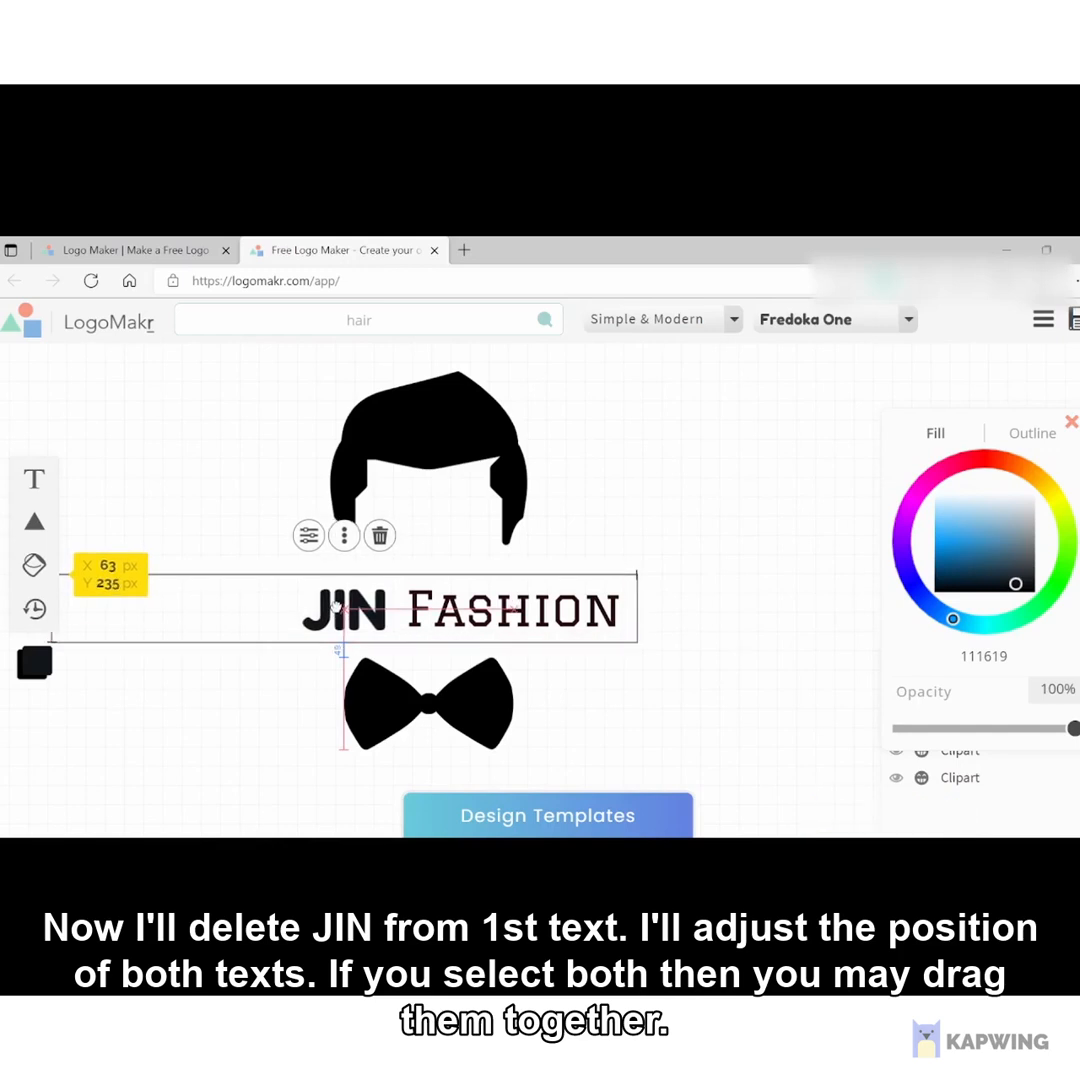
click(690, 610)
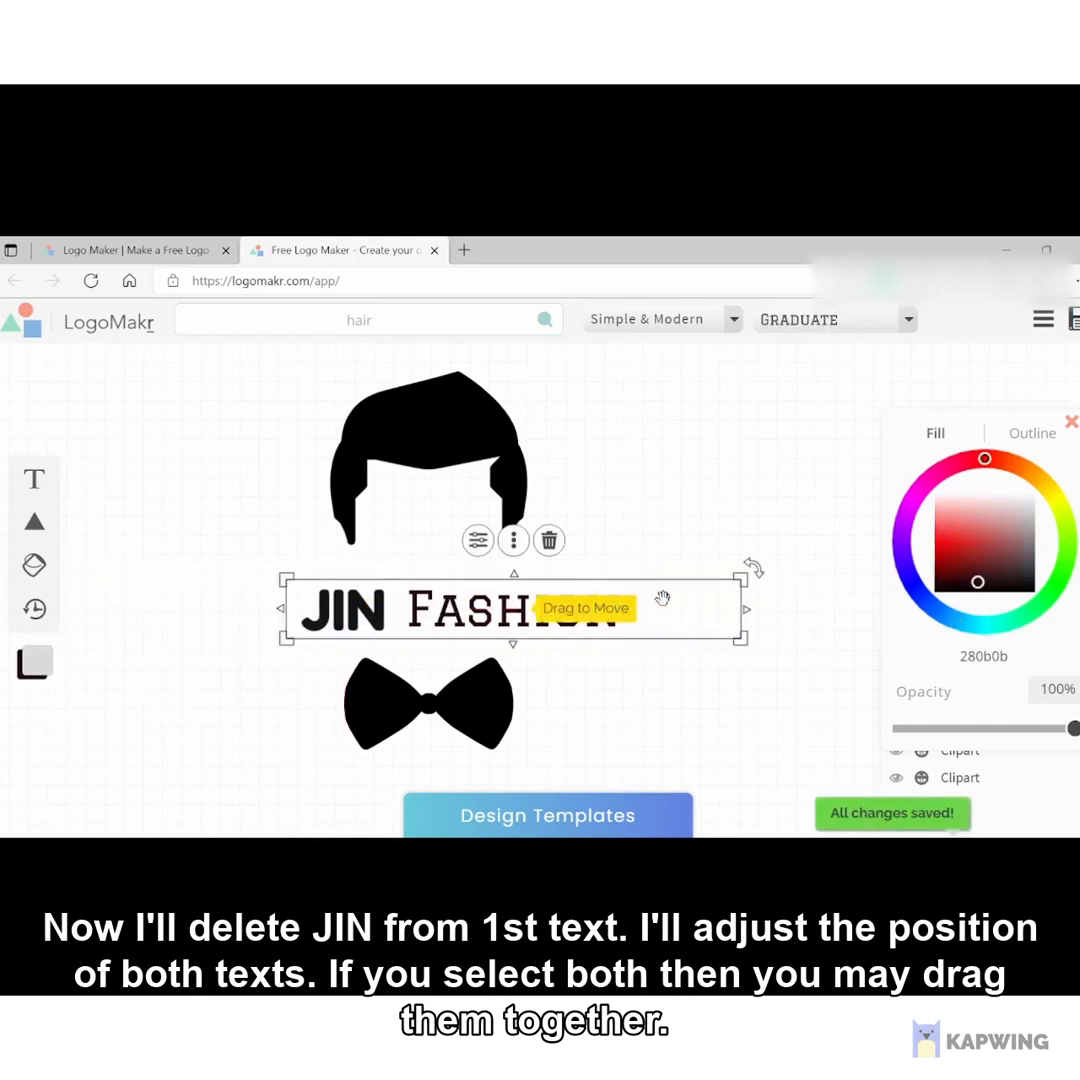
drag(661, 600, 650, 602)
drag(650, 607, 629, 607)
click(258, 730)
click(252, 614)
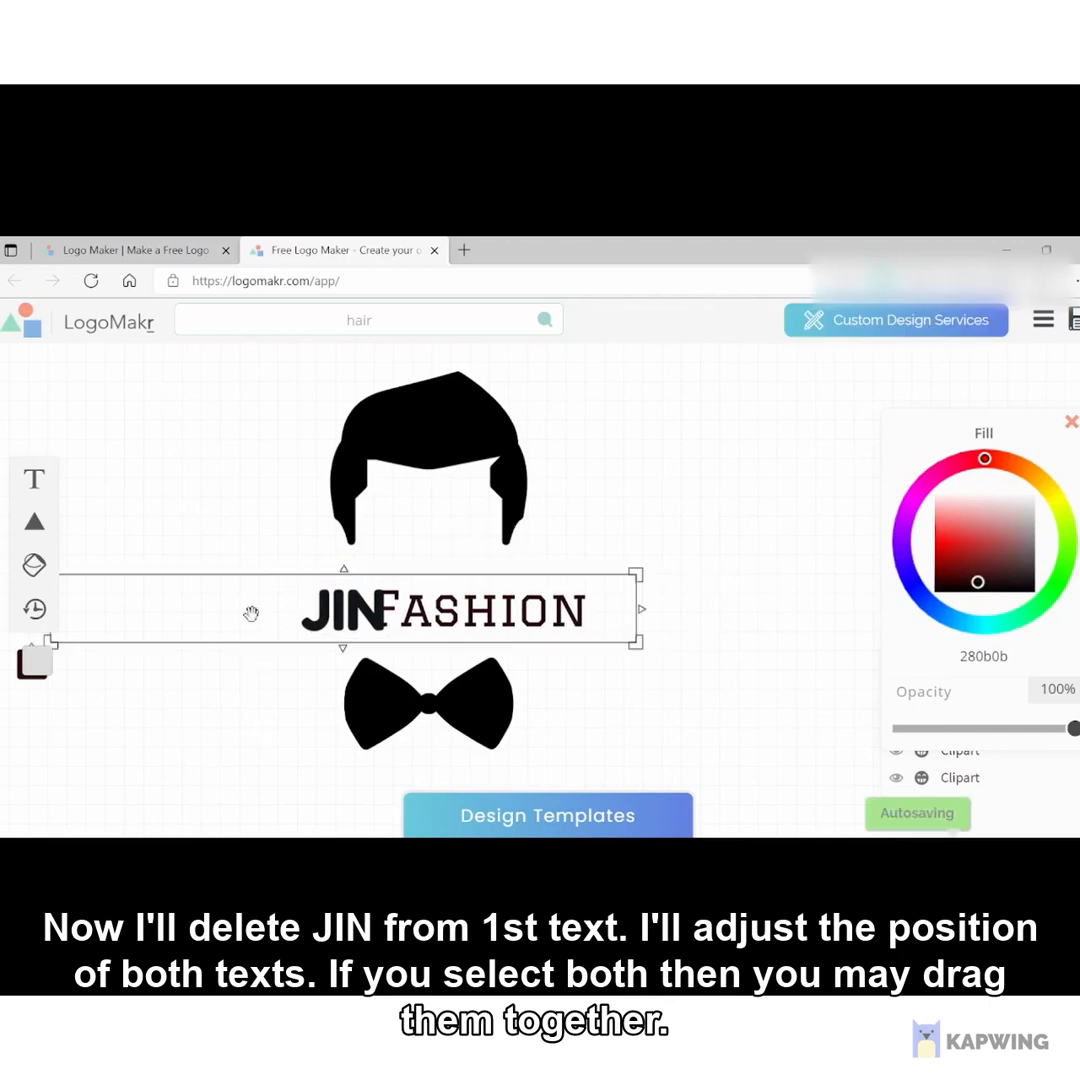
drag(251, 614, 226, 613)
Select both texts and move them up together to just below the hair, and raise the bow tie to sit right beneath them
click(761, 664)
click(690, 625)
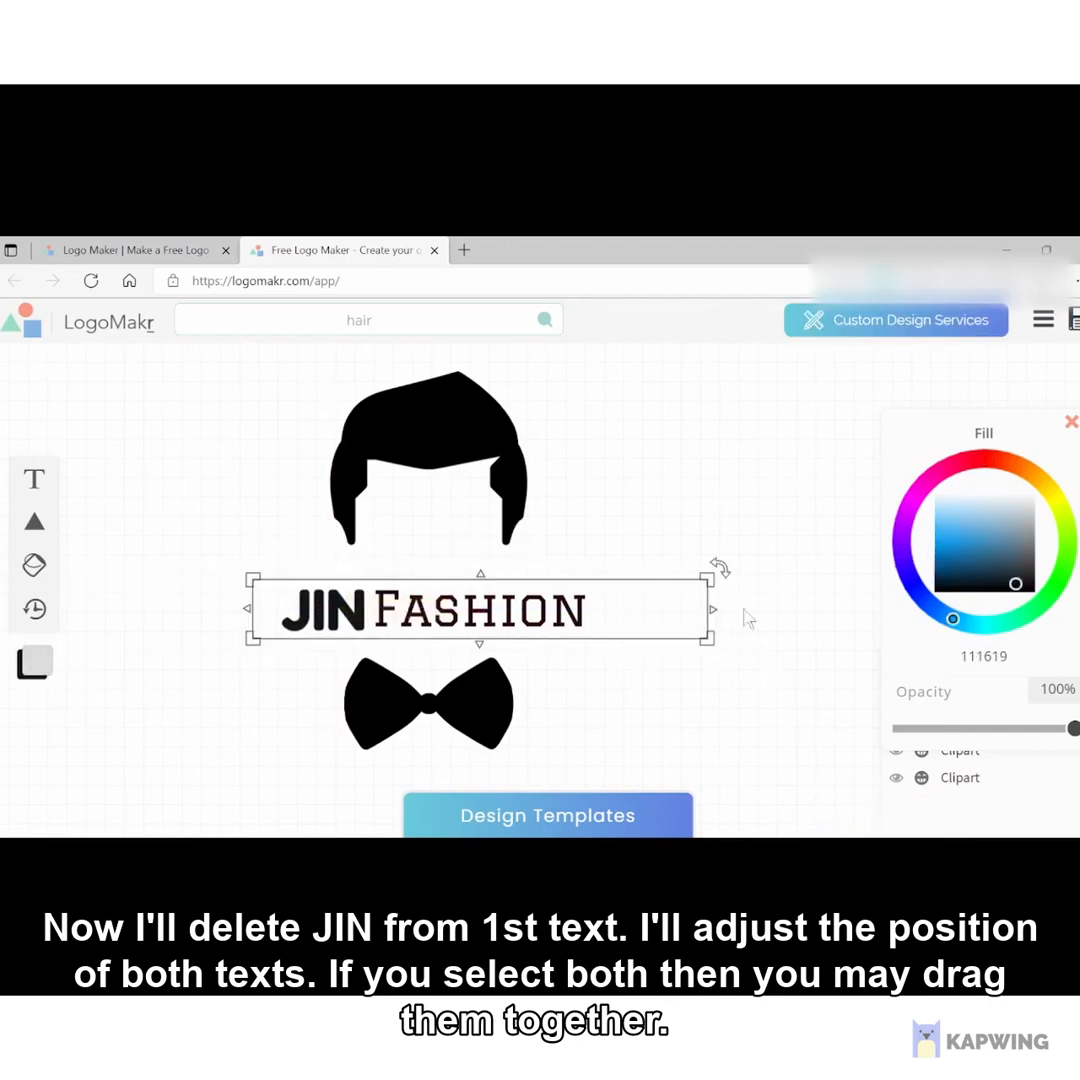
drag(831, 607, 258, 598)
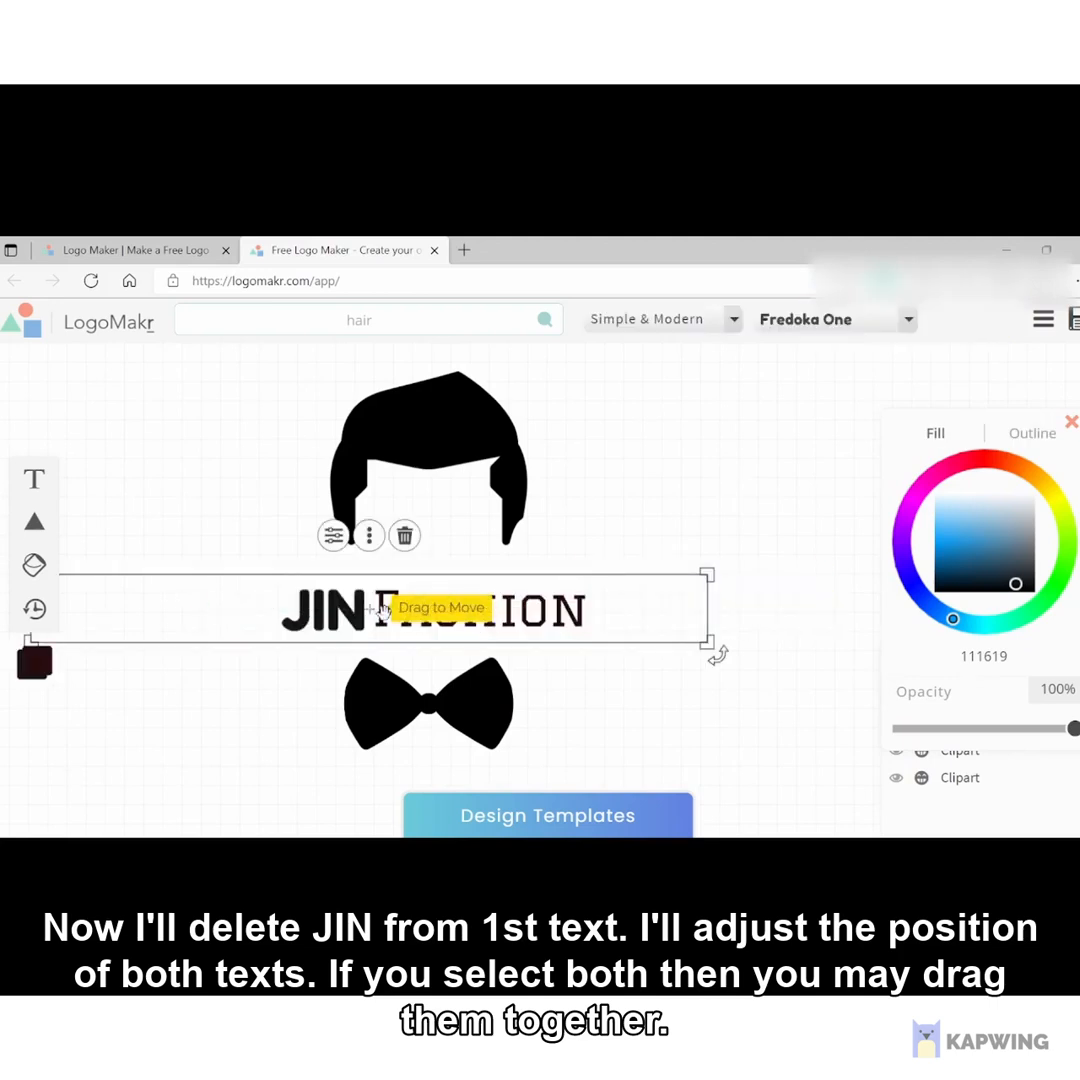
mouse_move(355, 631)
mouse_down()
mouse_move(352, 601)
mouse_move(356, 620)
mouse_move(412, 618)
mouse_move(297, 606)
mouse_move(366, 602)
mouse_move(375, 590)
mouse_move(356, 604)
mouse_up()
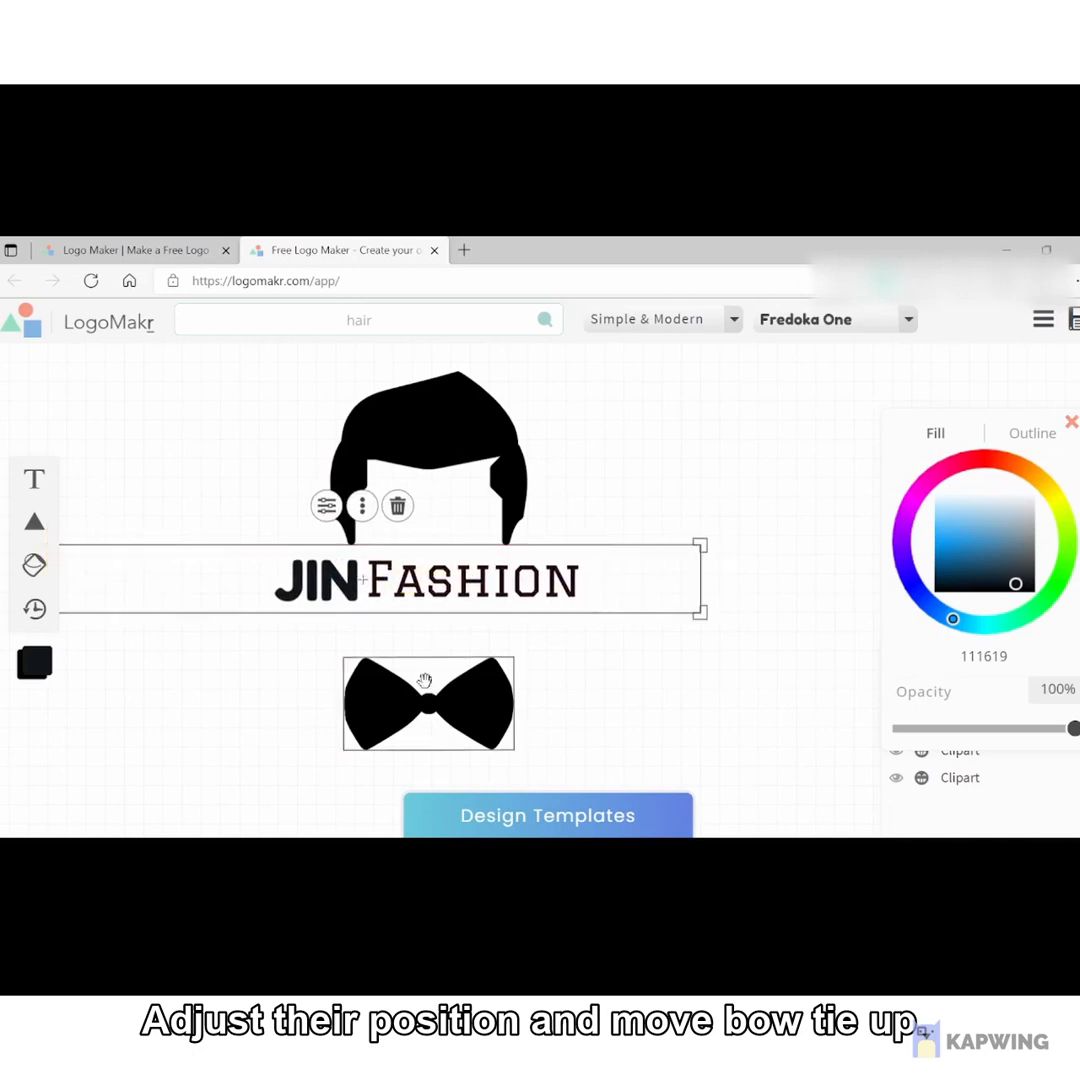
drag(415, 715, 415, 671)
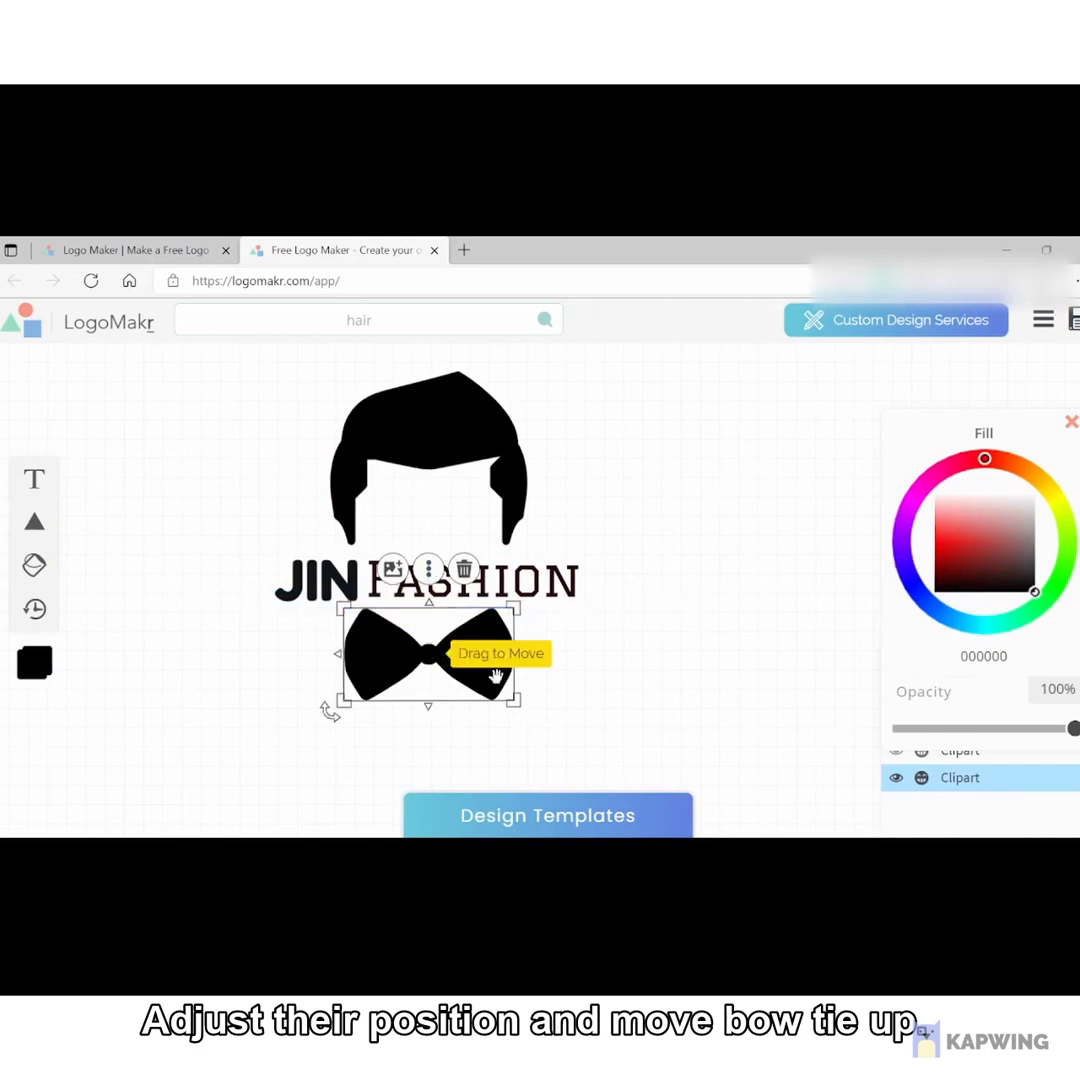
click(718, 687)
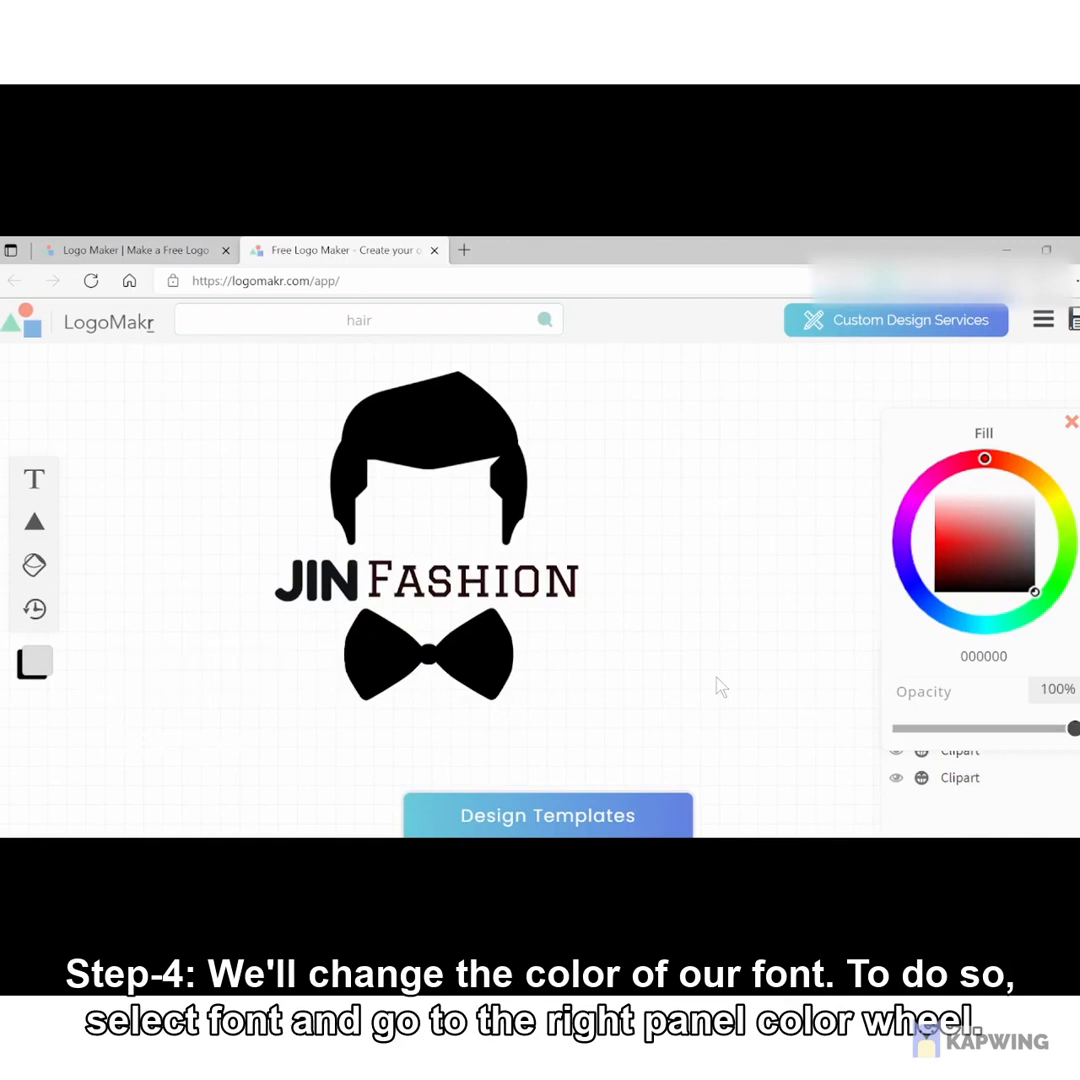
Change the fill colour of the JIN text to a muted dark blue, about 385298, leaving the Fashion text as it is
click(300, 580)
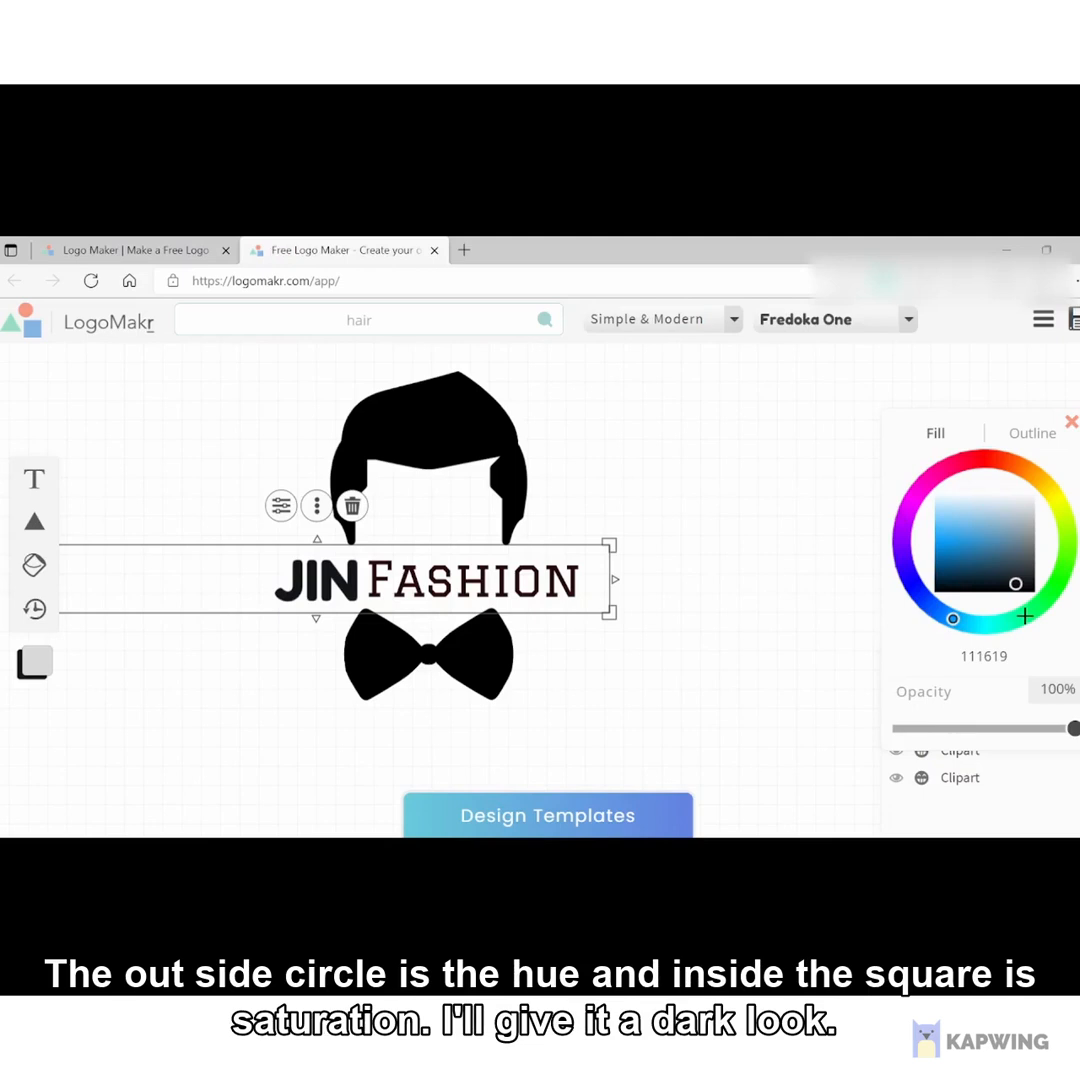
click(928, 603)
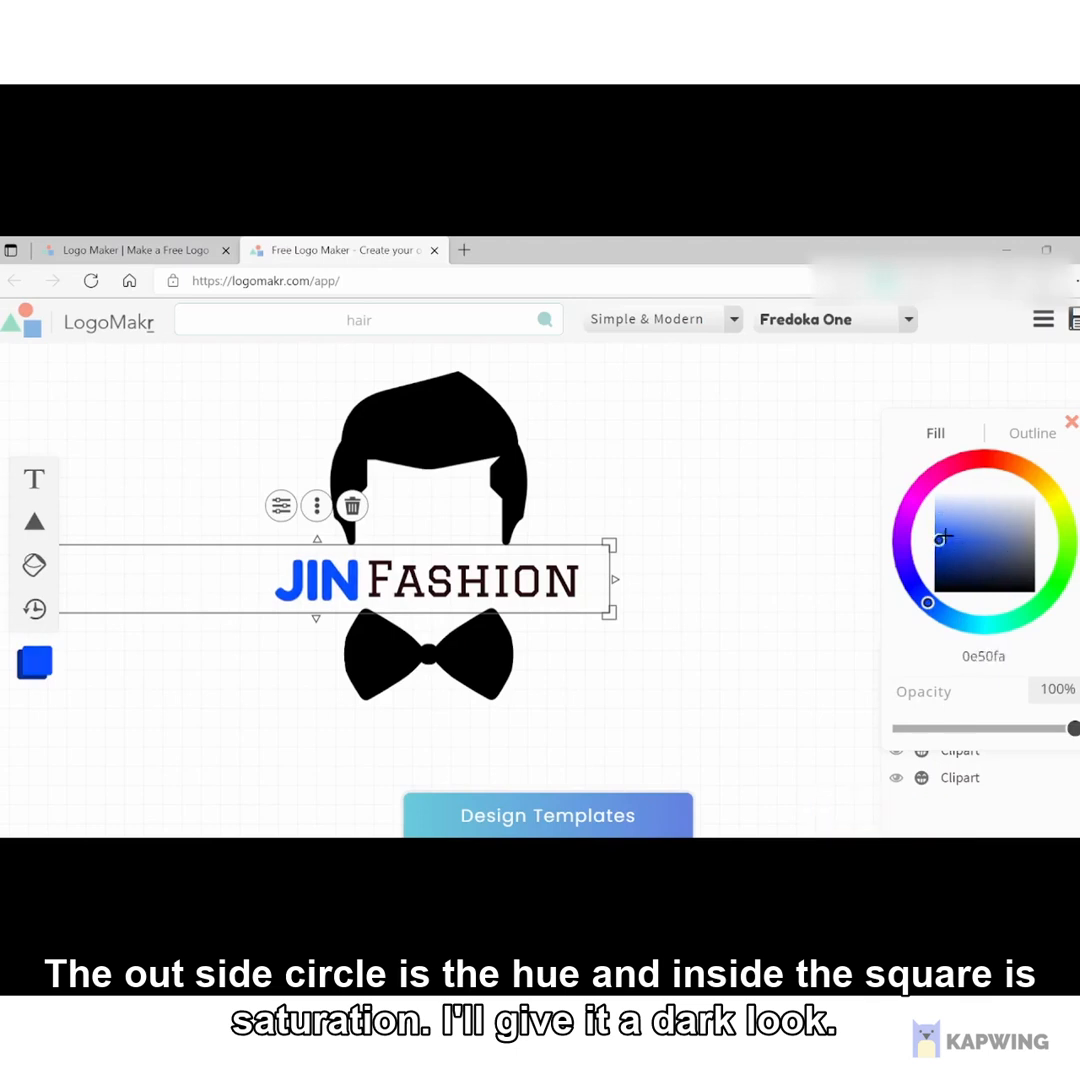
mouse_move(945, 535)
mouse_down()
mouse_move(976, 501)
mouse_move(979, 559)
mouse_move(955, 550)
mouse_move(988, 552)
mouse_up()
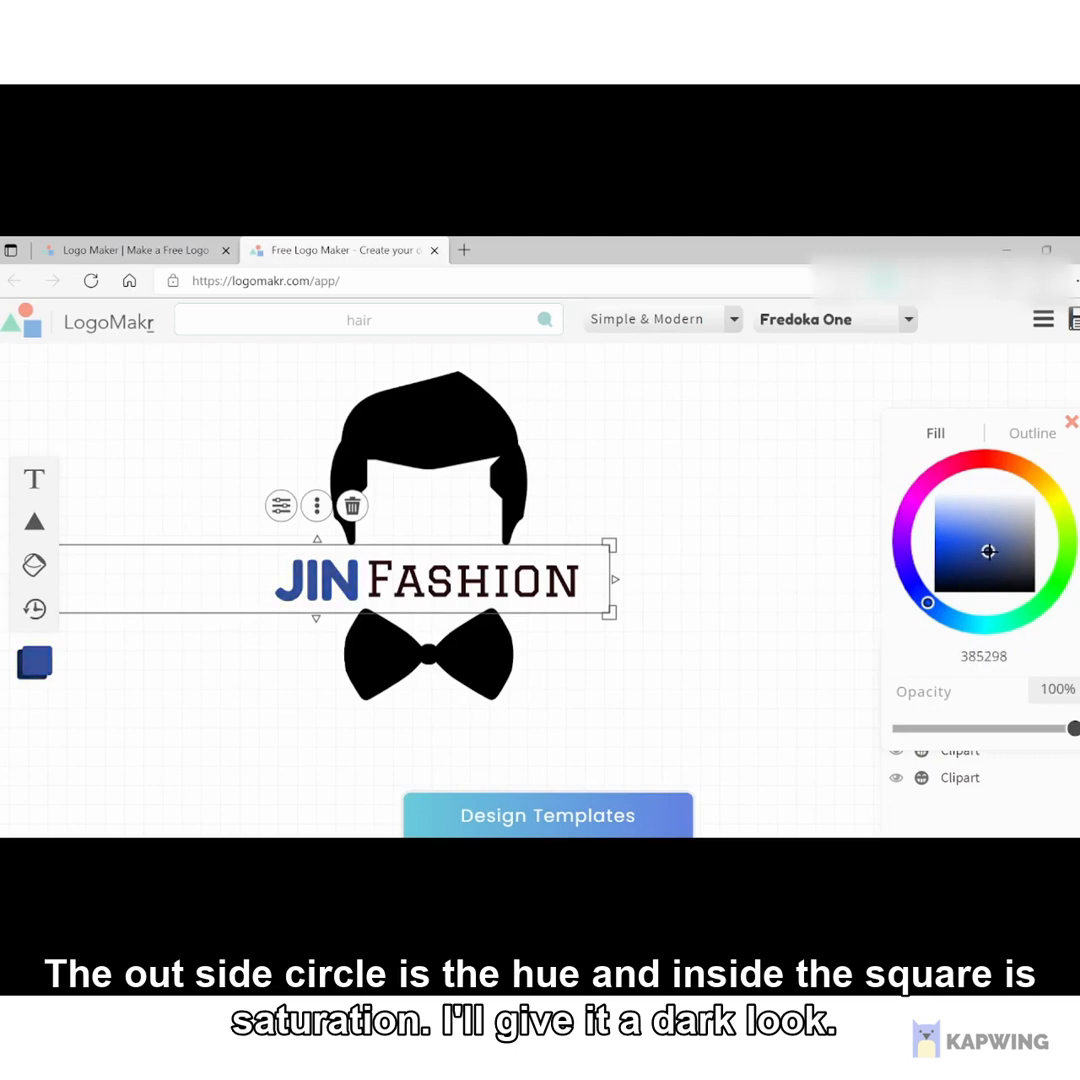
click(719, 576)
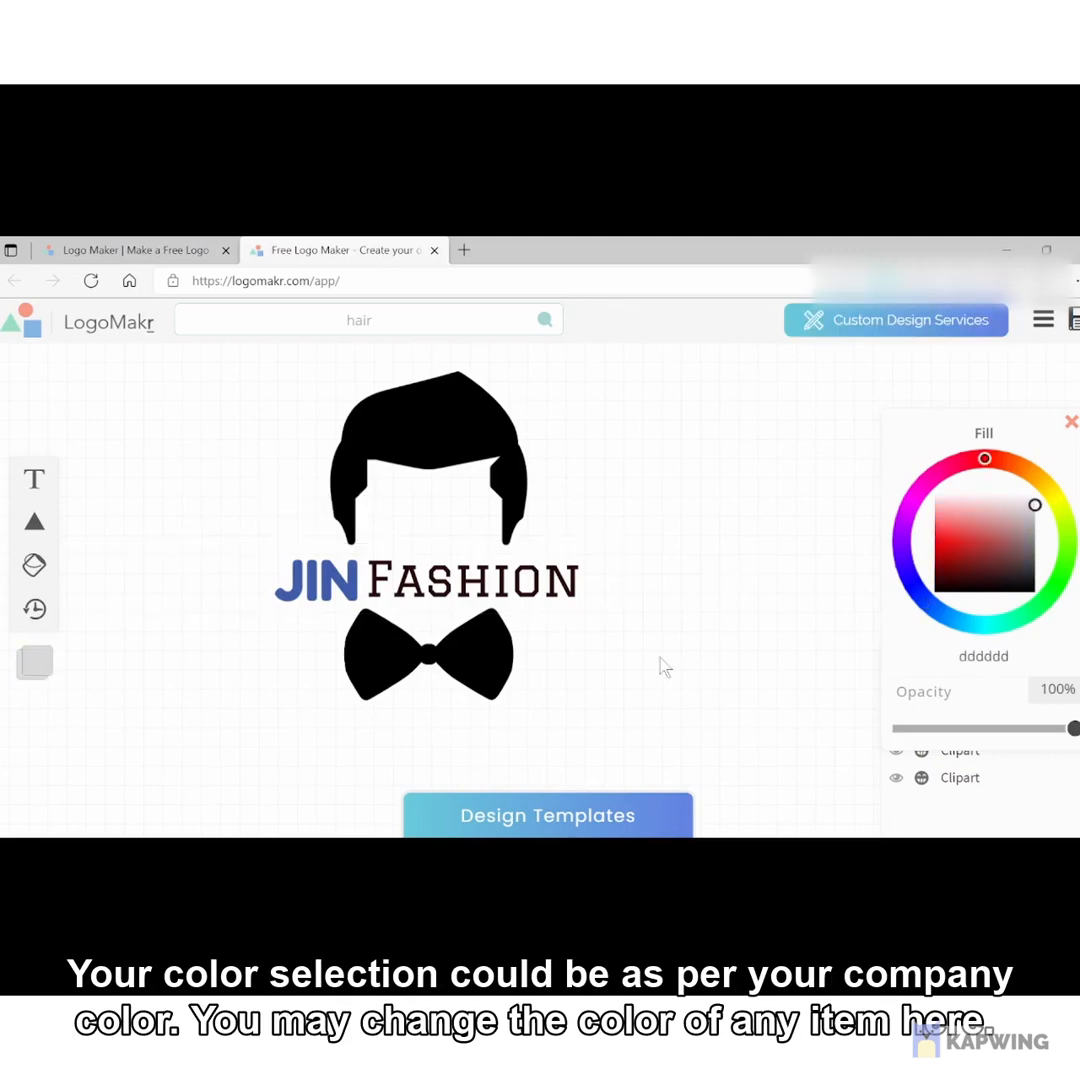
click(449, 393)
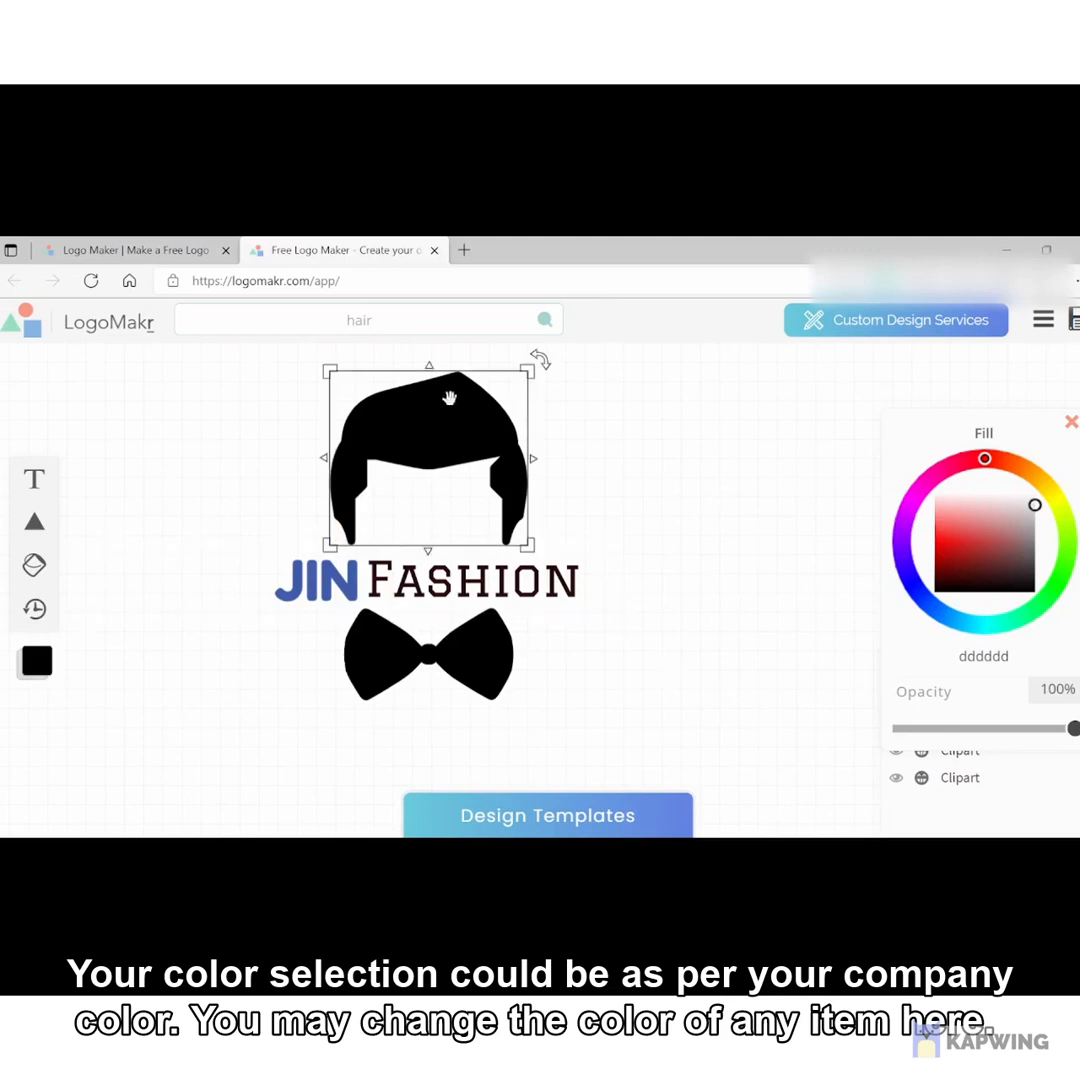
click(435, 655)
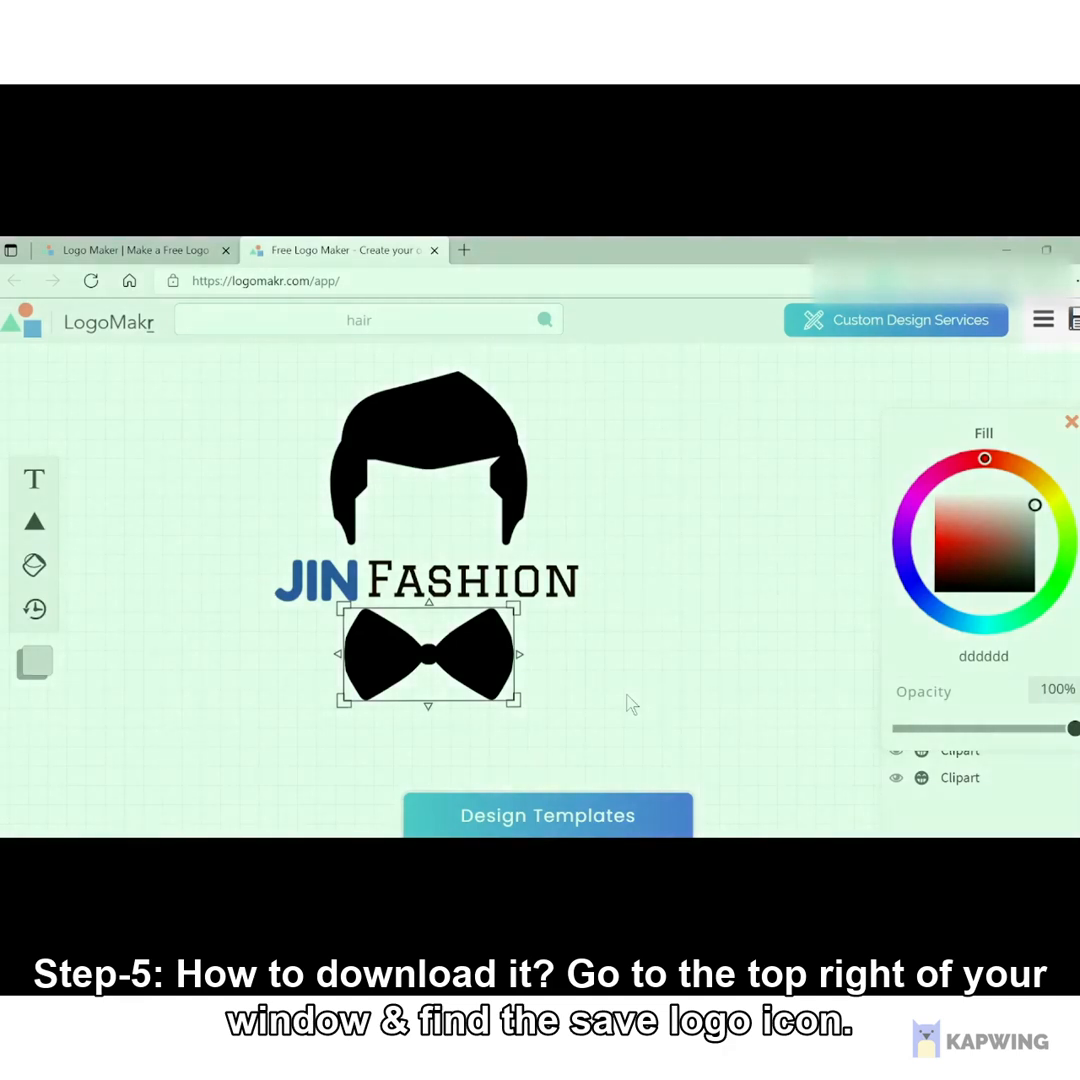
Save the logo, download the free low-resolution file, and open the downloaded LogoMakr-50uFhe image from the file explorer
click(1073, 320)
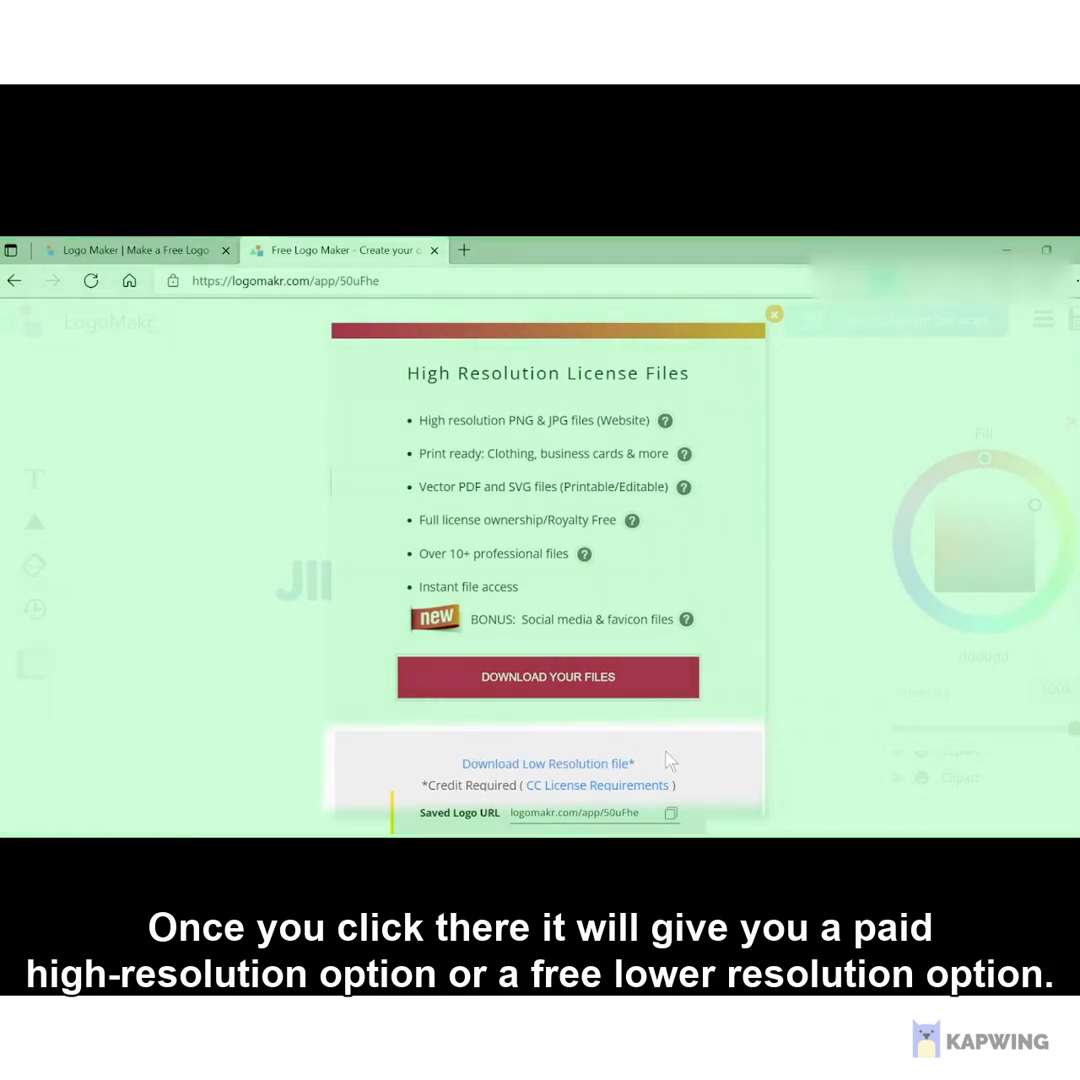
click(590, 765)
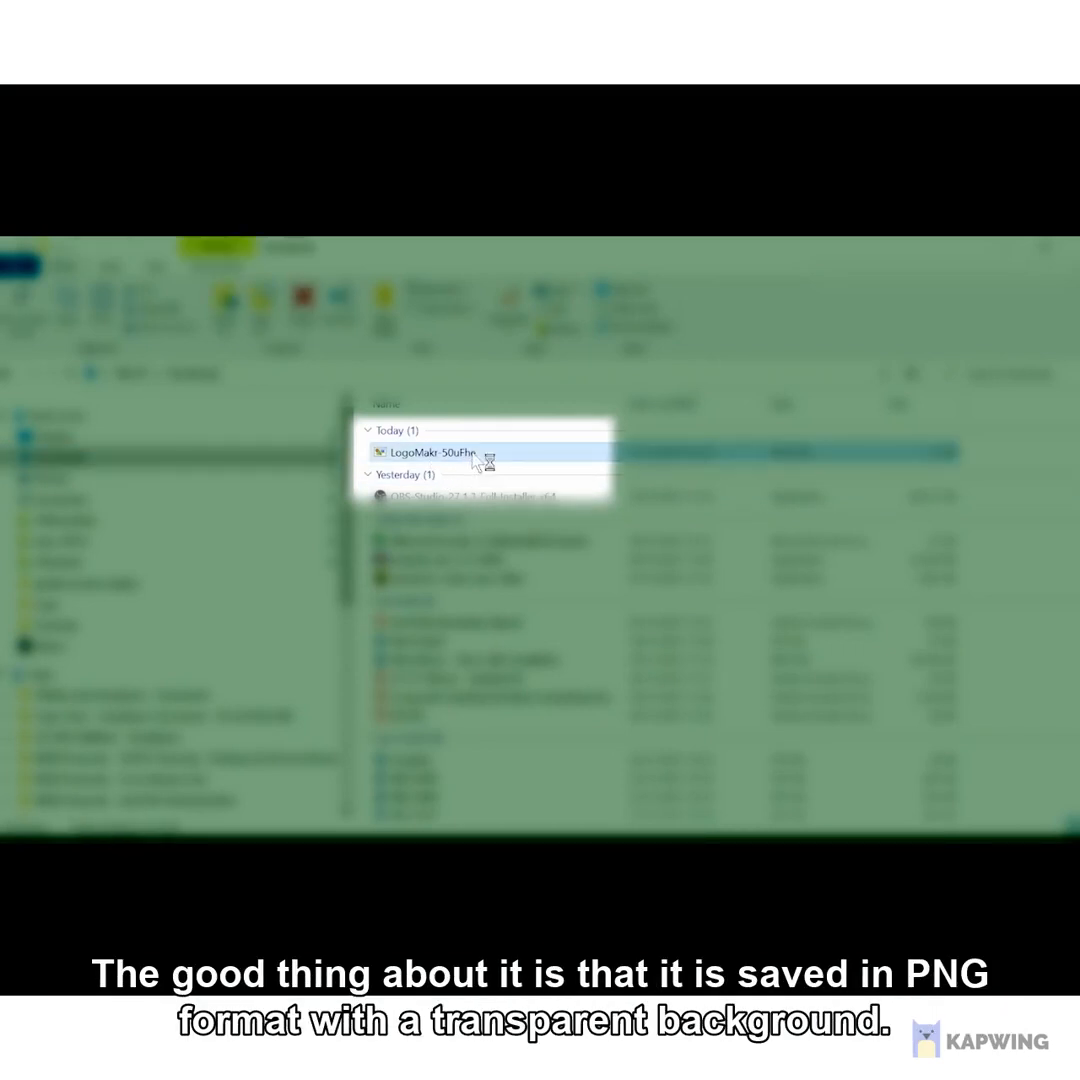
double_click(476, 458)
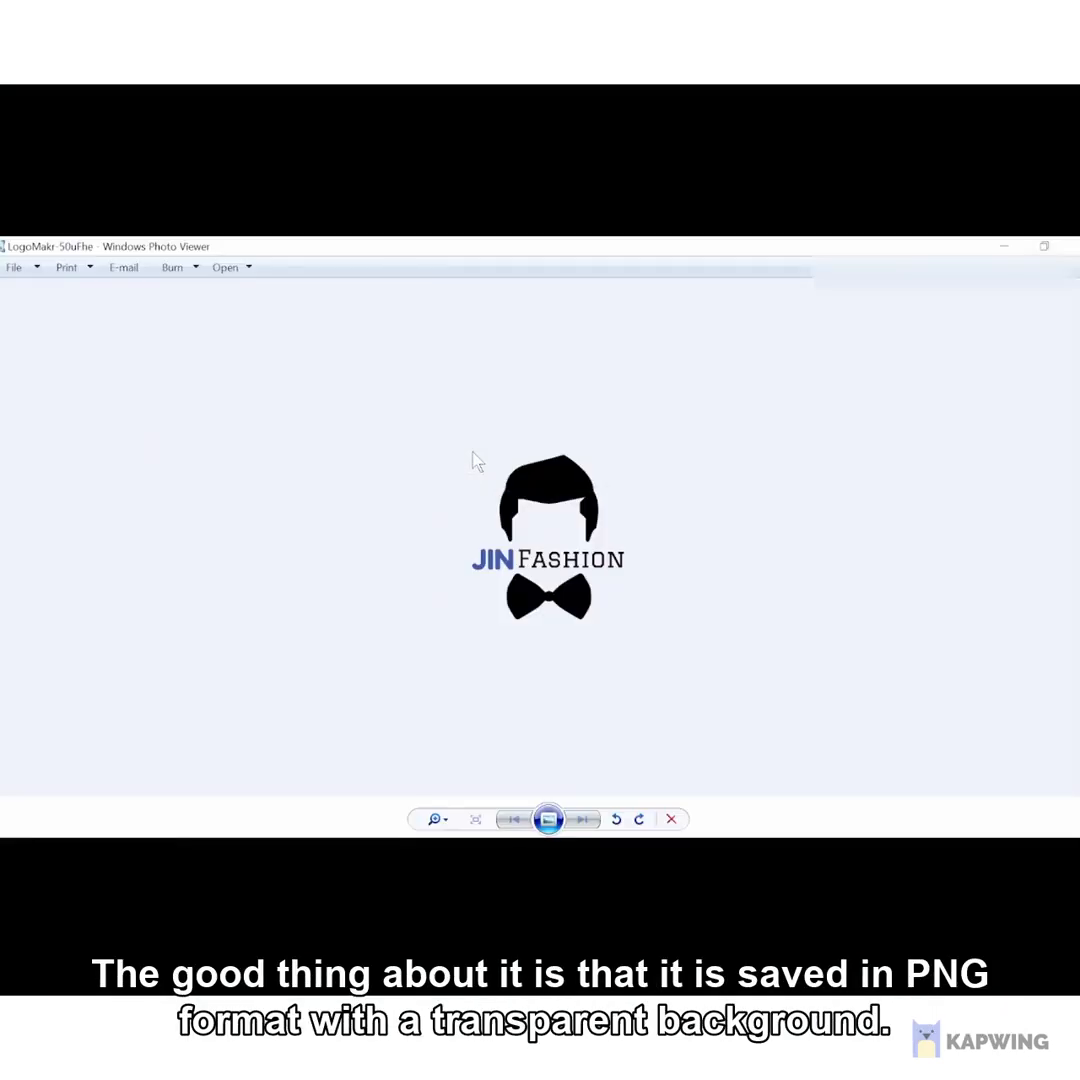